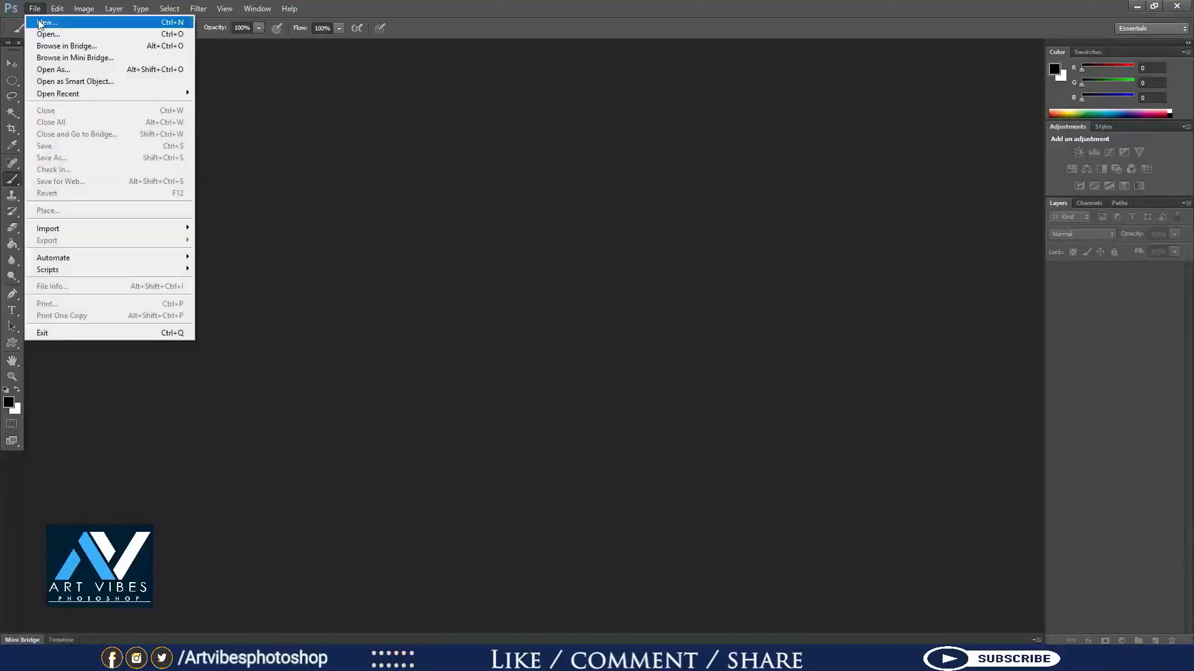
Step: Open the close-up portrait photo and zoom in slightly
left_click(39, 30)
double_click(689, 183)
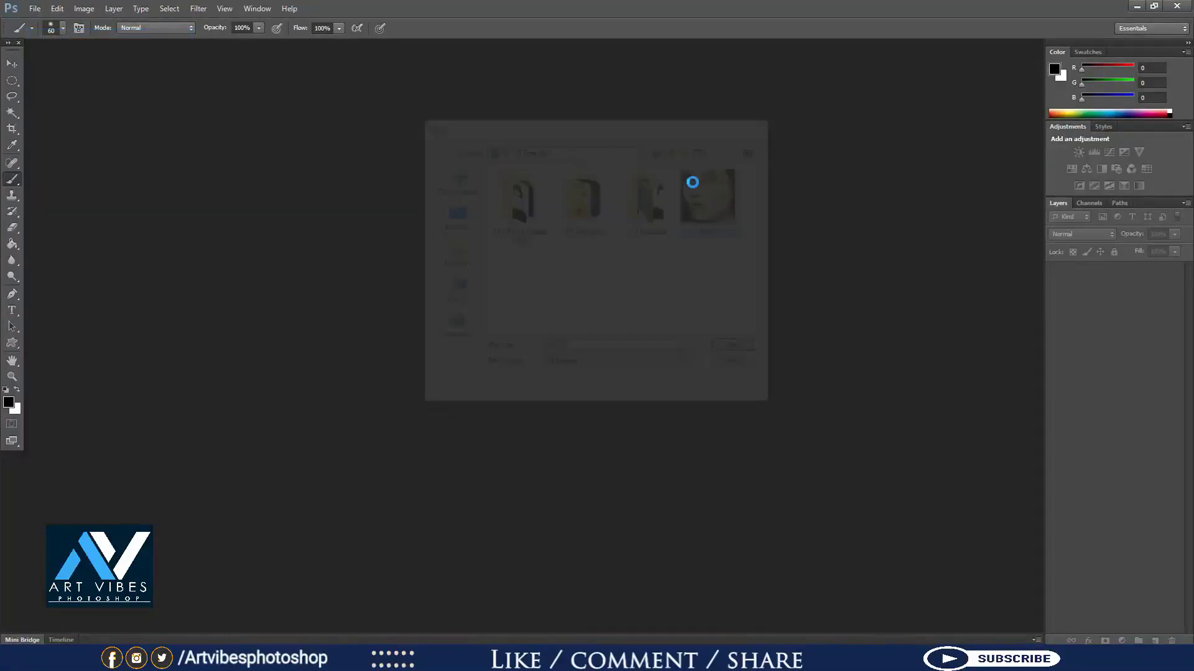
key("ctrl+0")
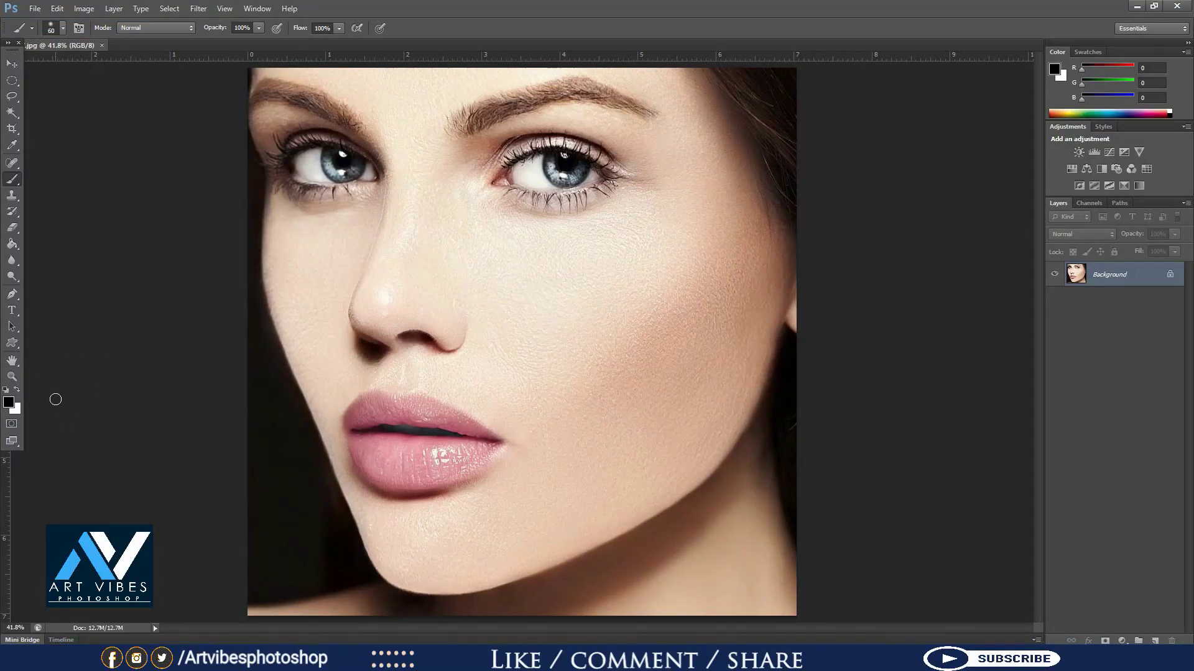
Step: In Quick Mask, zoom to 100% and move the view down to the model's lips
key("q")
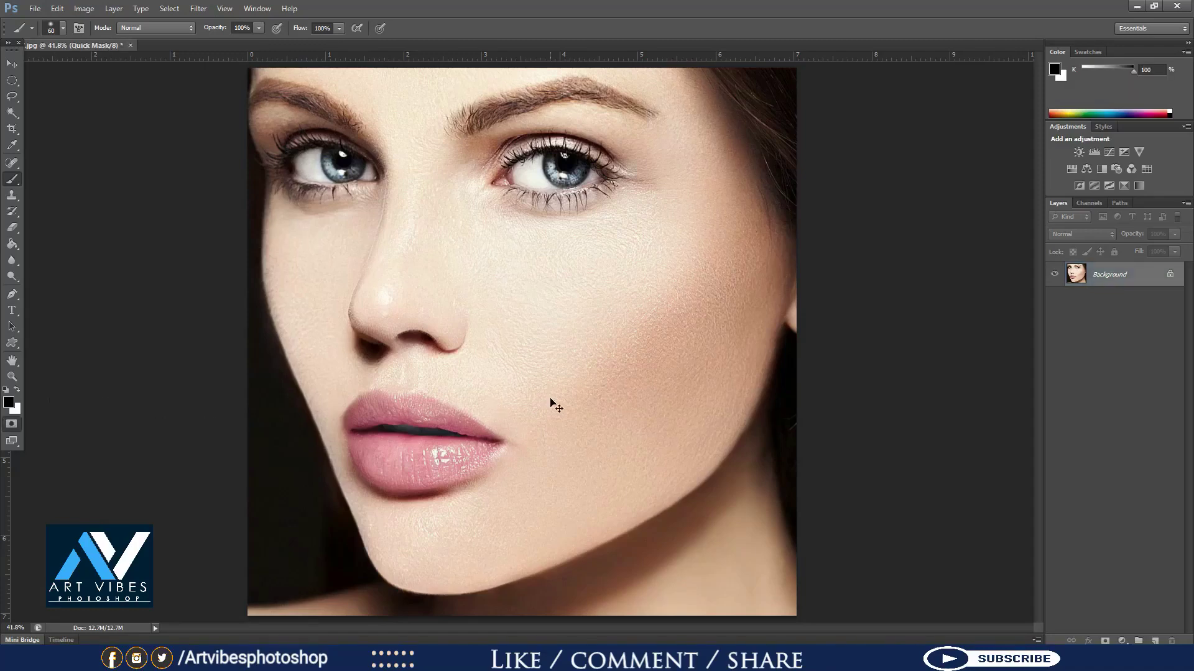
key("ctrl+1")
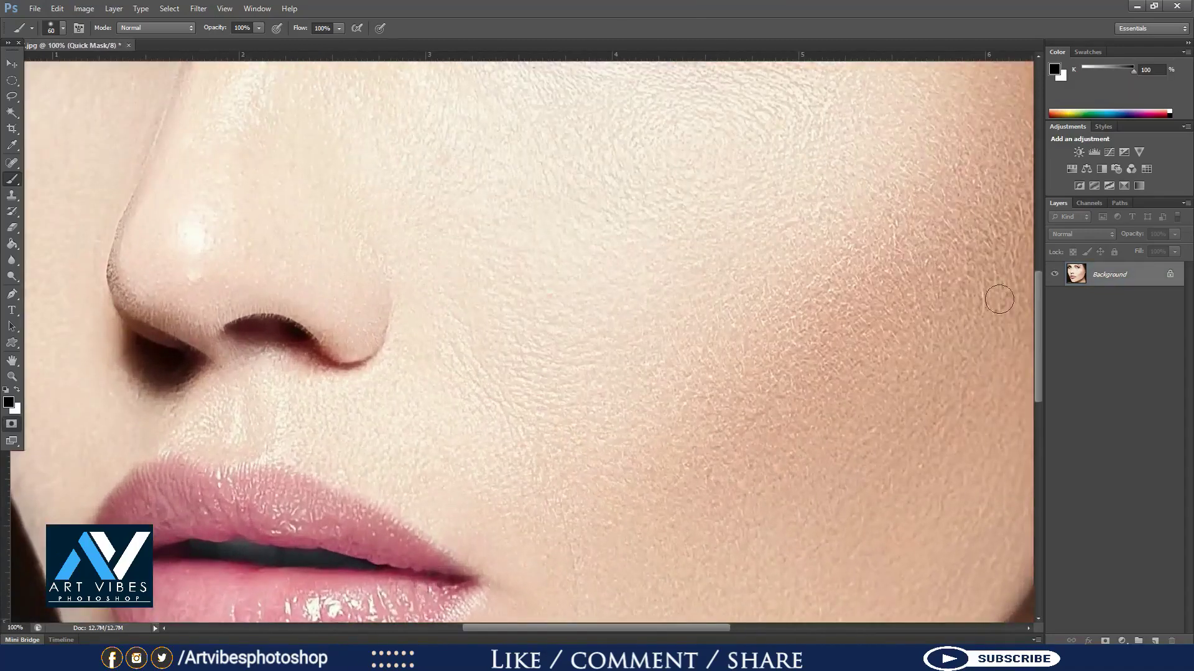
left_click_drag(1039, 340, 1040, 399)
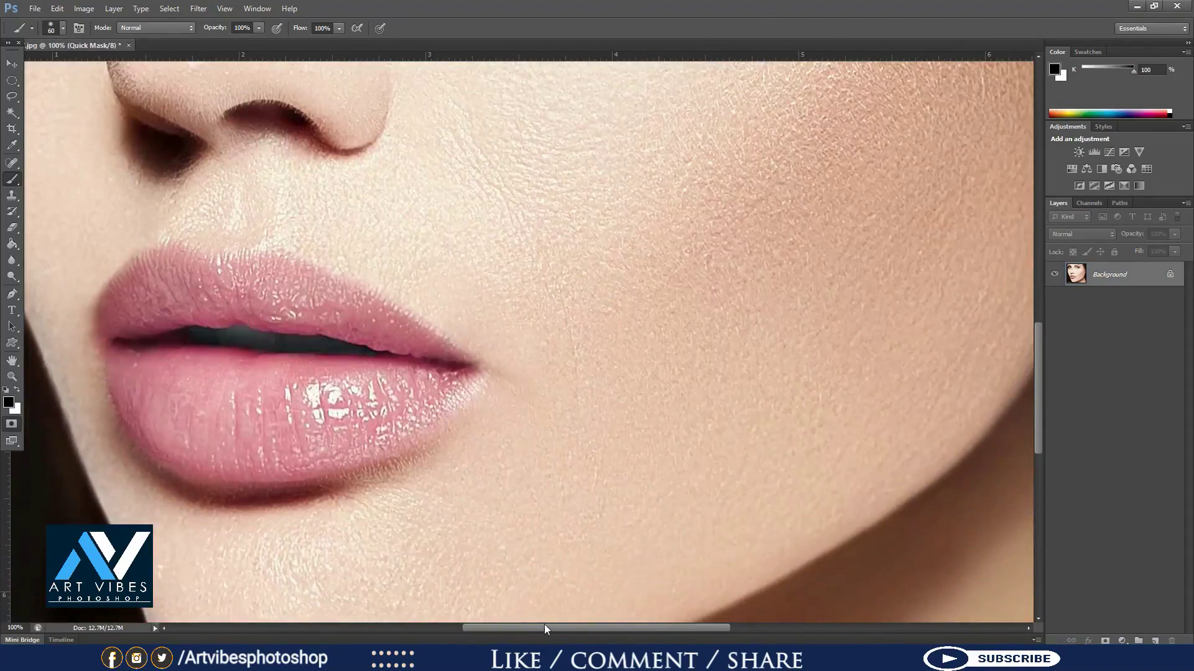
left_click_drag(545, 629, 477, 630)
left_click(14, 64)
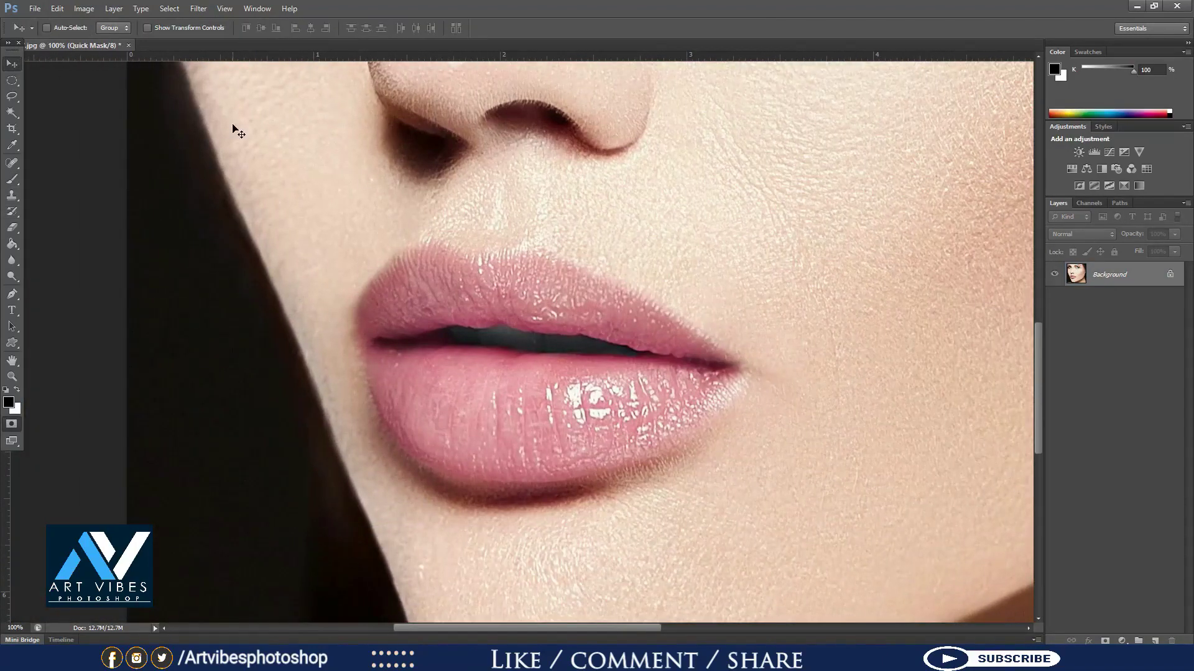
key("ctrl+plus")
key("ctrl+minus")
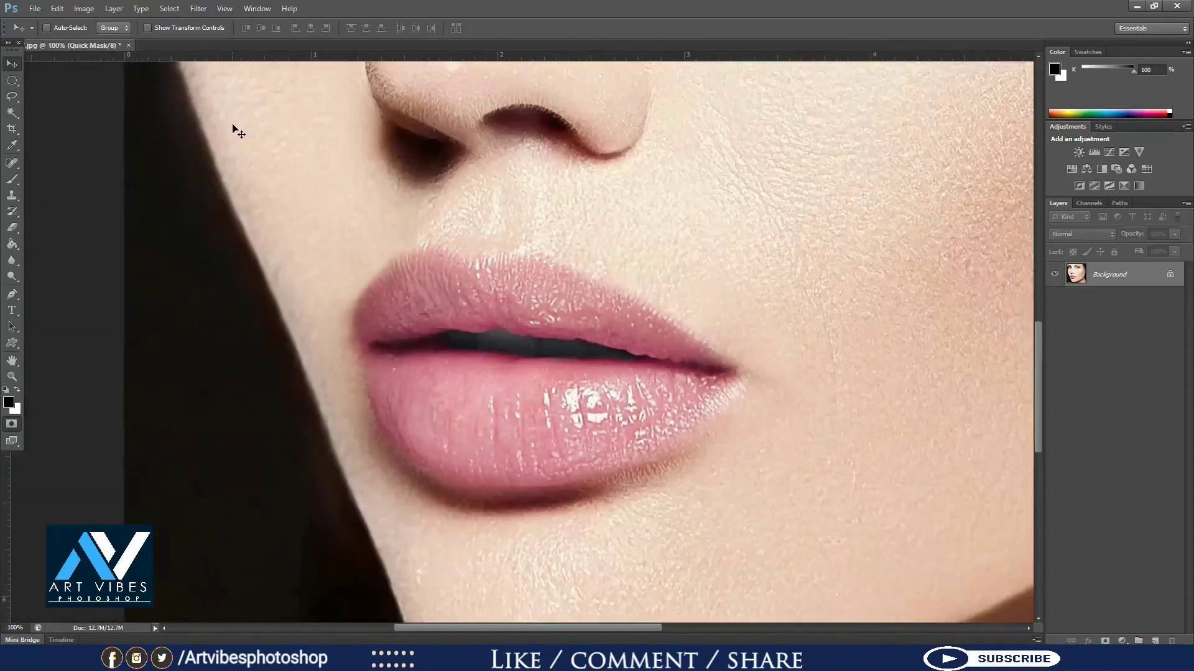
left_click_drag(1039, 414, 1039, 433)
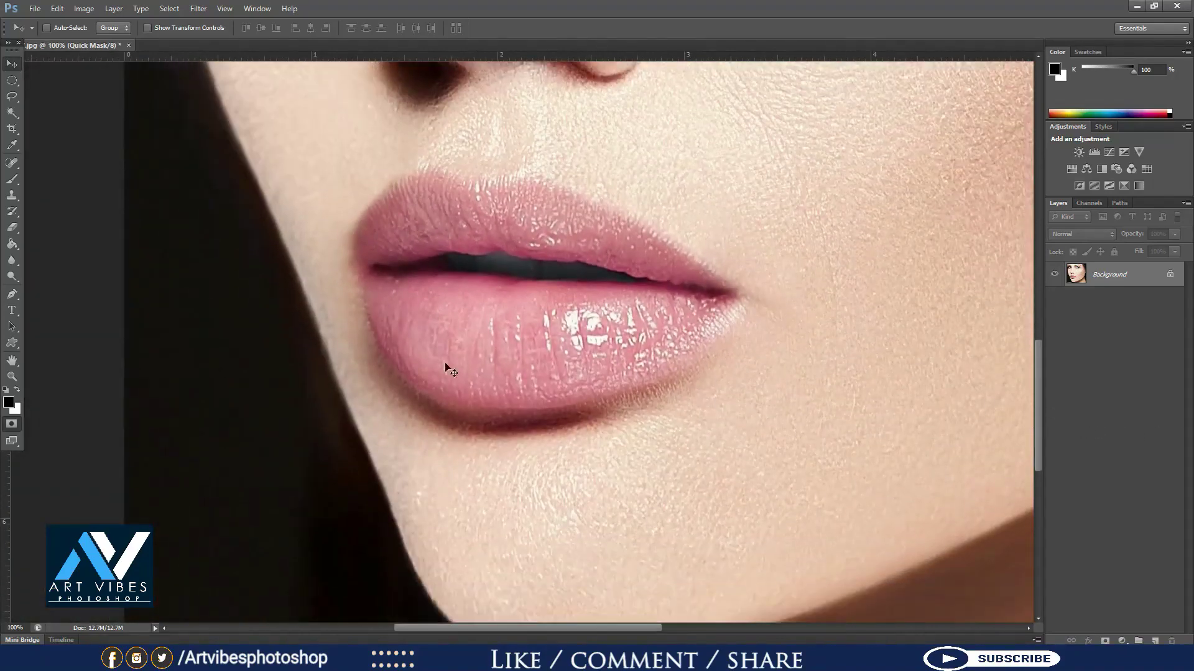
Step: Set the Brush to 100% opacity and size 45, then re-enter Quick Mask
key("q")
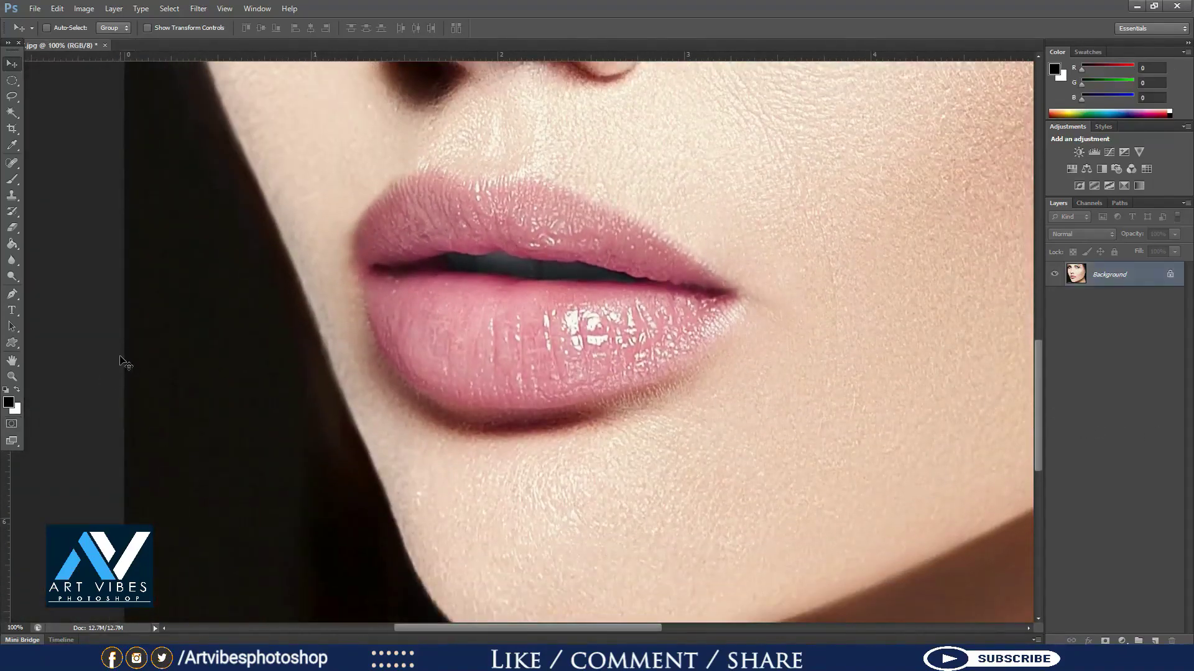
left_click(19, 180)
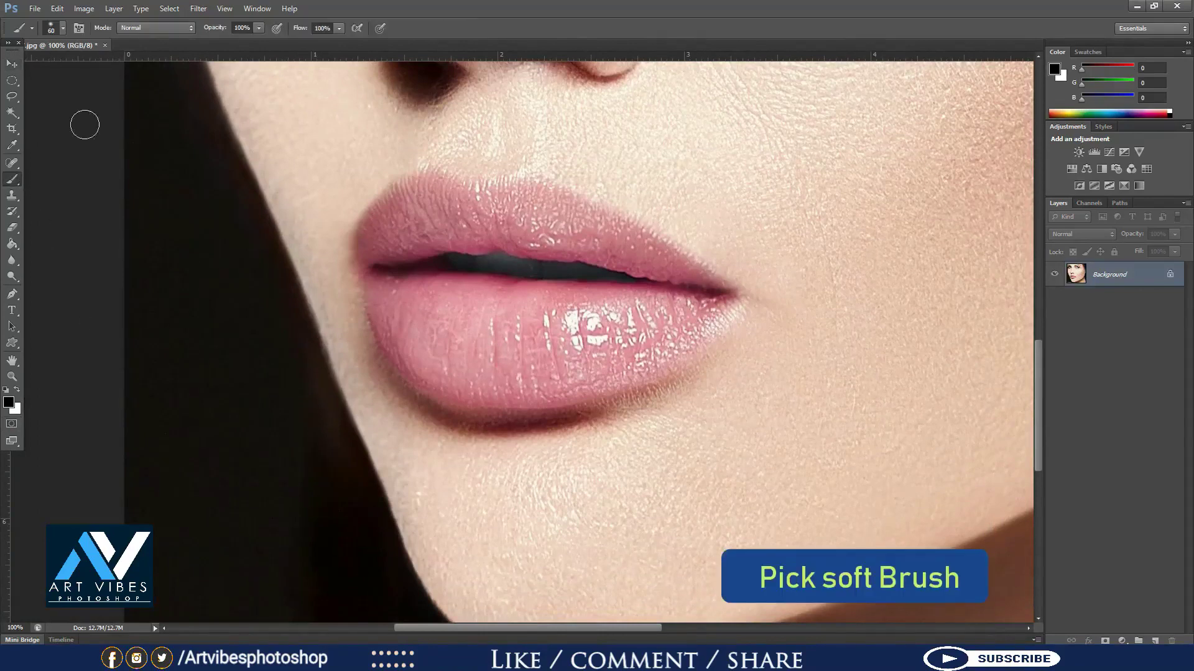
left_click(258, 31)
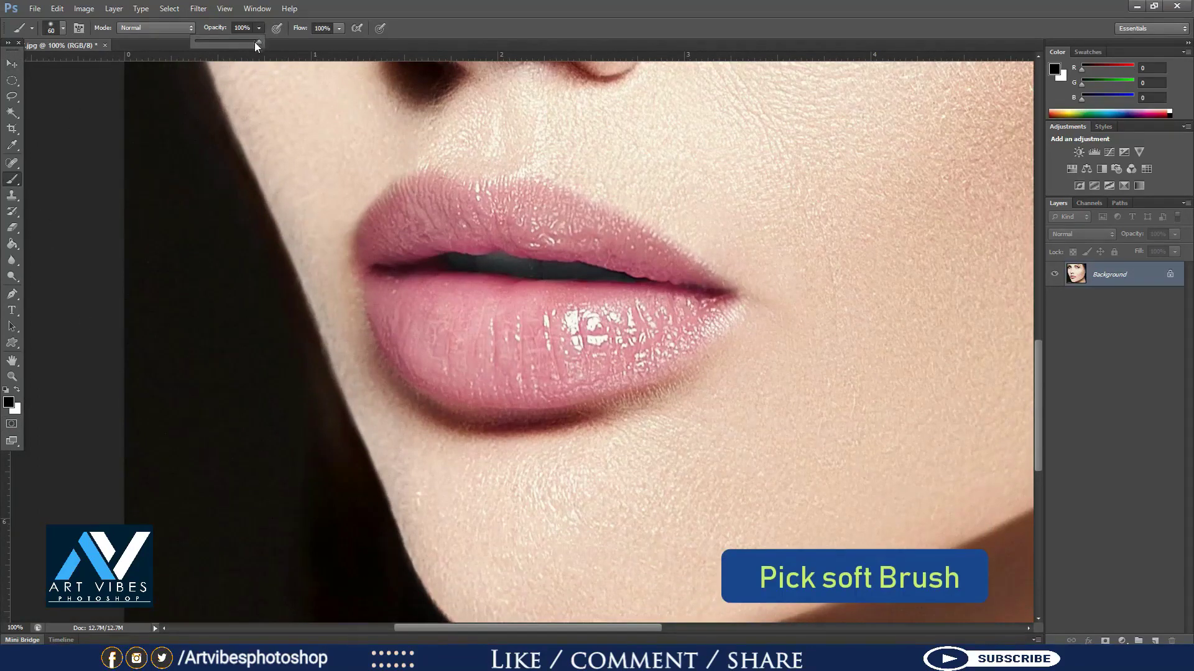
left_click_drag(233, 43, 296, 45)
left_click(443, 5)
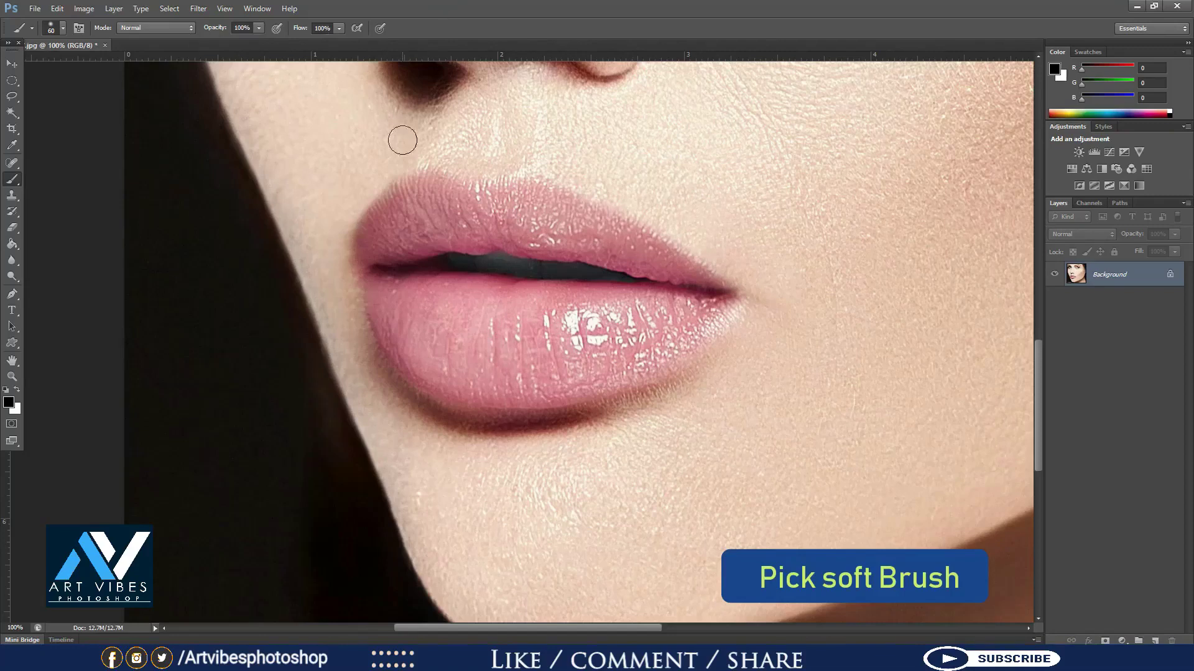
key("bracketleft")
key("bracketleft")
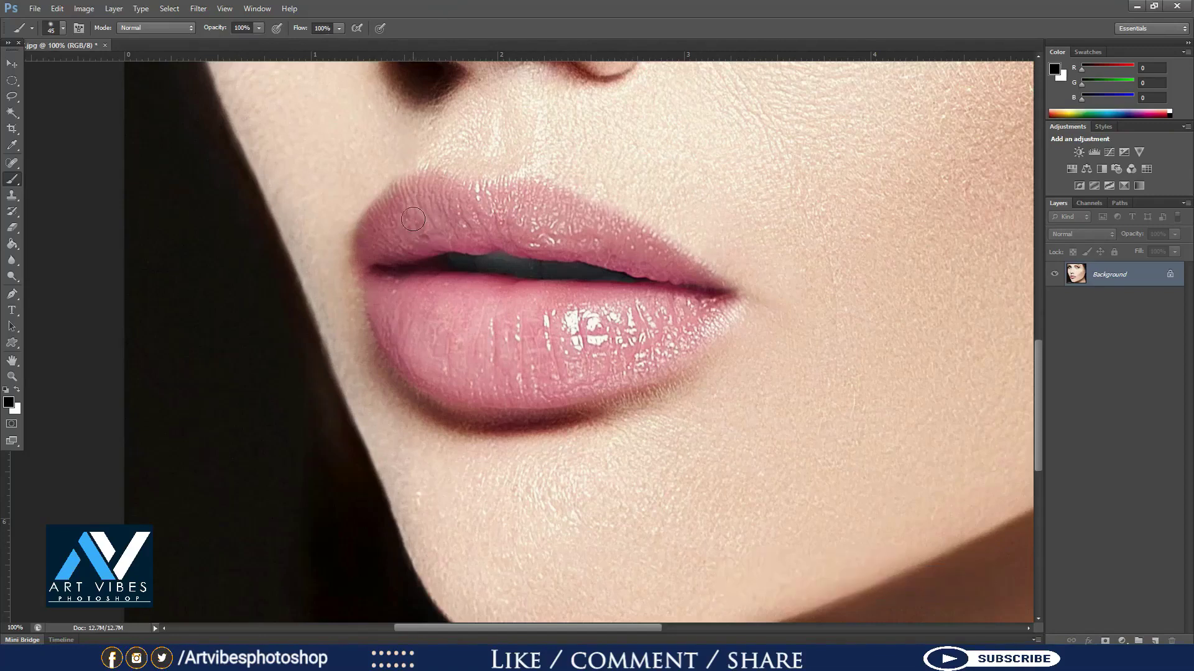
key("q")
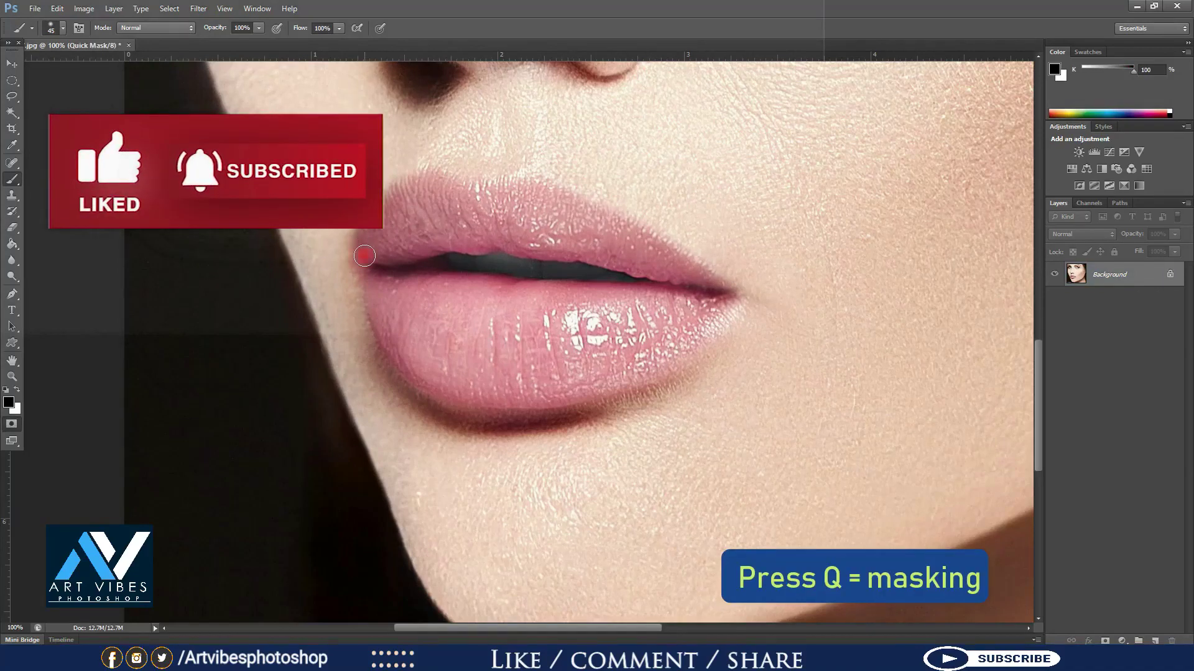
Step: Brush the red overlay along the upper and lower lip edges and fill both lips
mouse_move(363, 258)
left_mouse_down()
mouse_move(410, 183)
mouse_move(547, 191)
mouse_move(732, 295)
mouse_move(662, 359)
left_mouse_up()
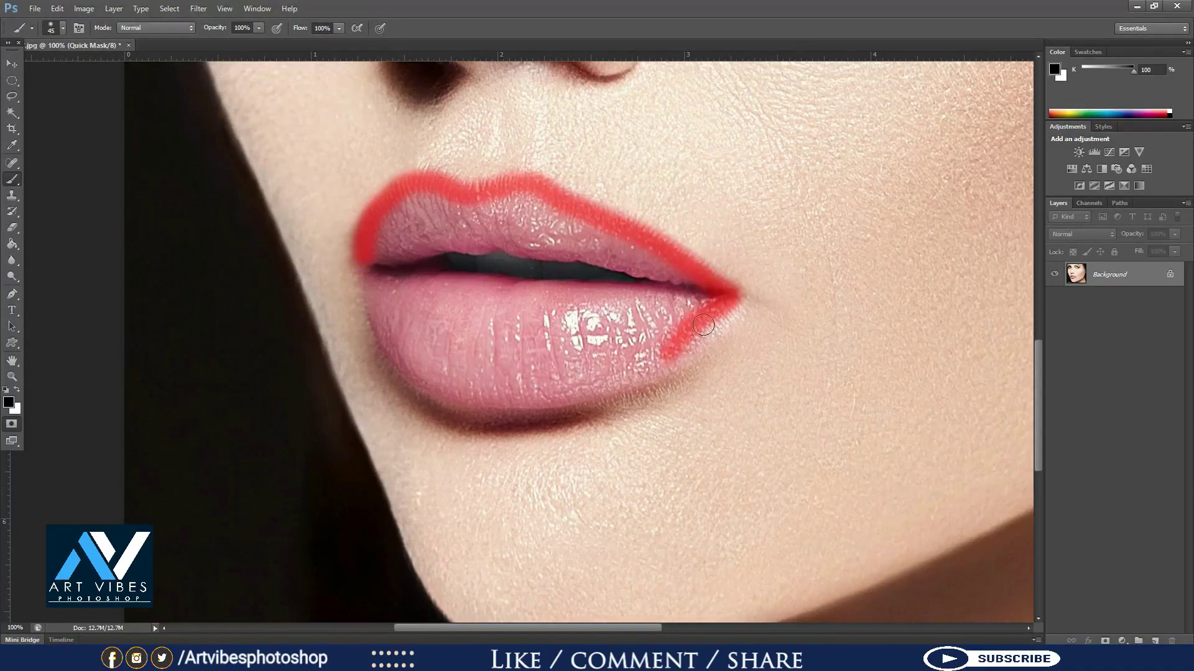
mouse_move(720, 309)
left_mouse_down()
mouse_move(646, 373)
mouse_move(539, 400)
mouse_move(462, 398)
mouse_move(394, 349)
mouse_move(373, 274)
mouse_move(699, 300)
mouse_move(630, 354)
mouse_move(529, 389)
mouse_move(470, 385)
mouse_move(413, 350)
mouse_move(391, 310)
mouse_move(691, 303)
mouse_move(575, 355)
mouse_move(513, 366)
mouse_move(449, 355)
mouse_move(413, 314)
mouse_move(659, 317)
mouse_move(476, 353)
mouse_move(428, 321)
mouse_move(557, 330)
mouse_move(440, 334)
left_mouse_up()
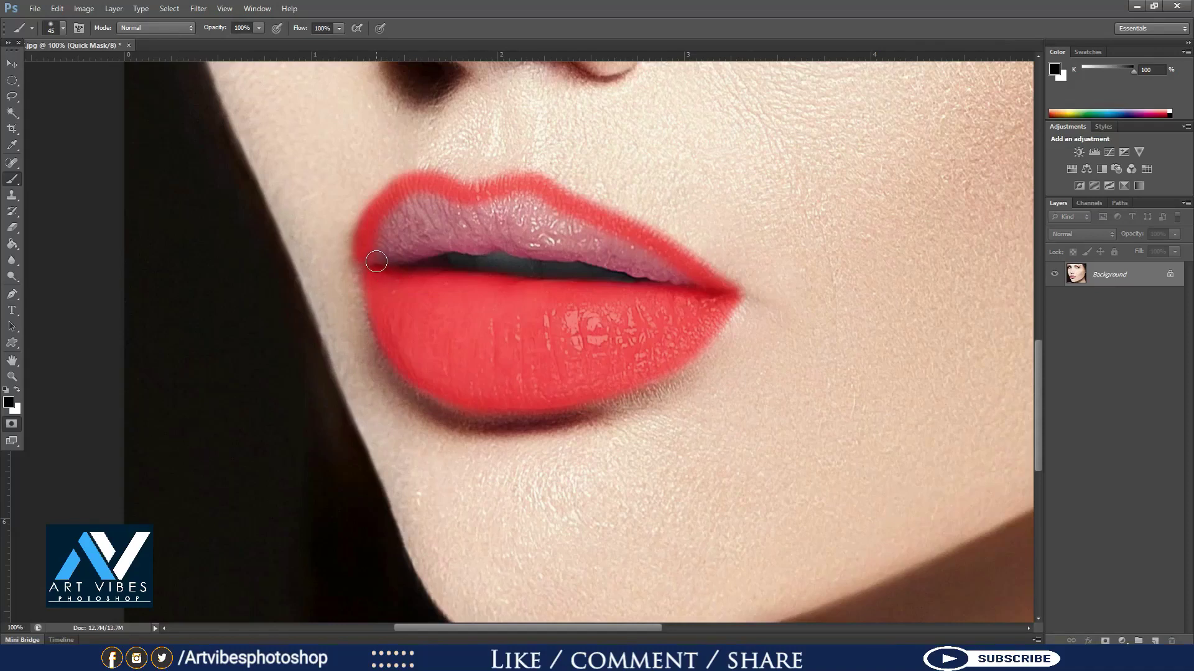
mouse_move(397, 239)
left_mouse_down()
mouse_move(383, 249)
mouse_move(556, 216)
mouse_move(681, 280)
mouse_move(519, 243)
mouse_move(515, 225)
mouse_move(569, 235)
mouse_move(506, 218)
mouse_move(407, 221)
mouse_move(435, 199)
mouse_move(395, 249)
mouse_move(492, 239)
mouse_move(413, 235)
left_mouse_up()
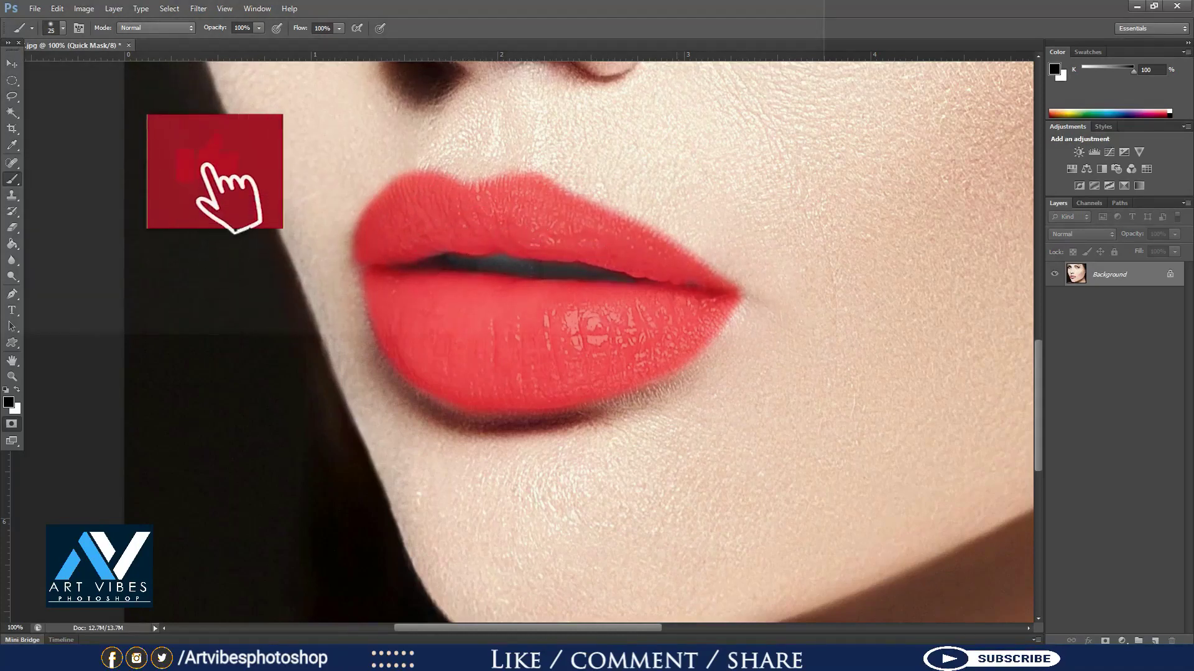
Step: Exit Quick Mask, recheck the mask coverage, and clear the stray left-edge selection
key("q")
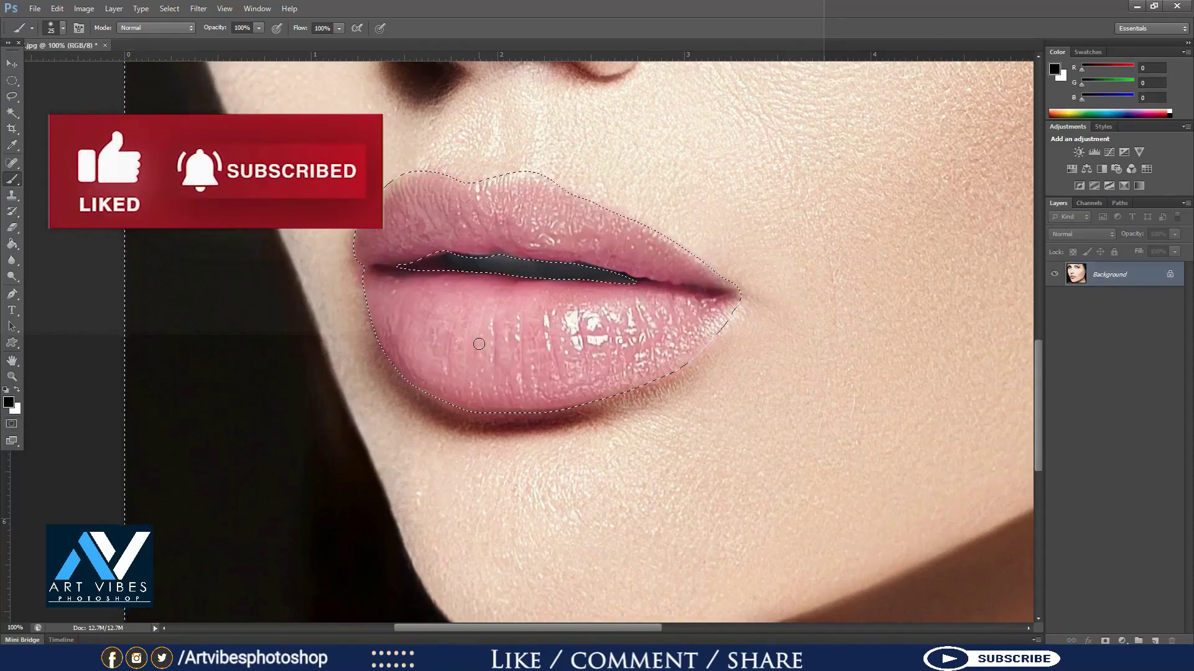
key("q")
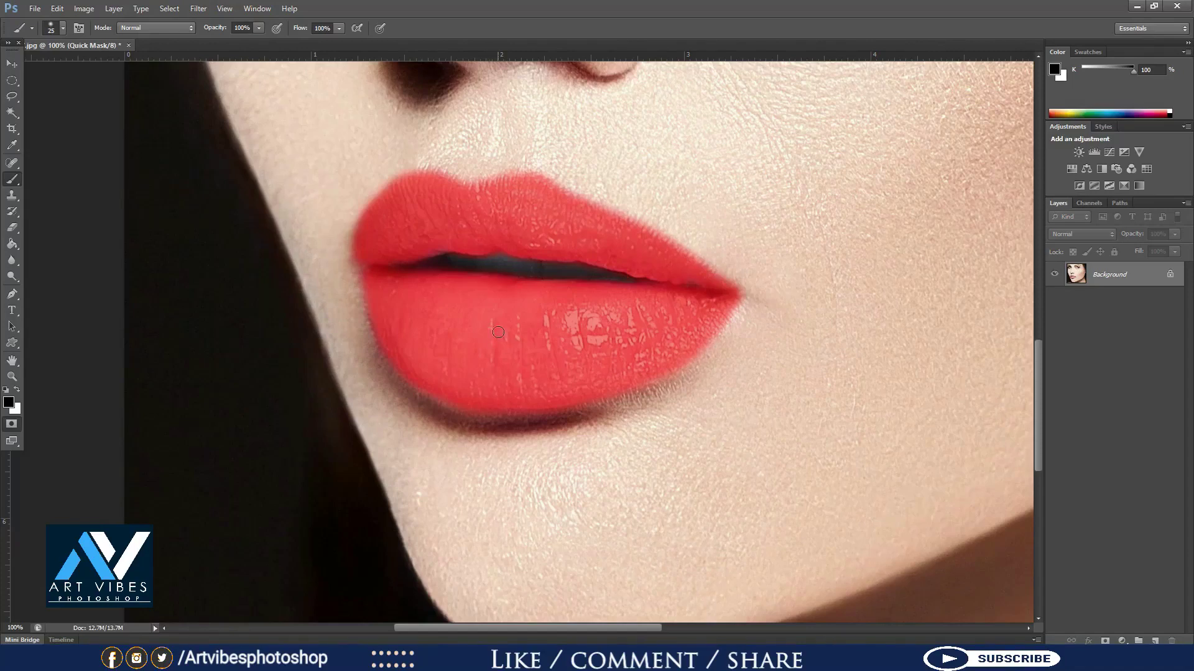
key("q")
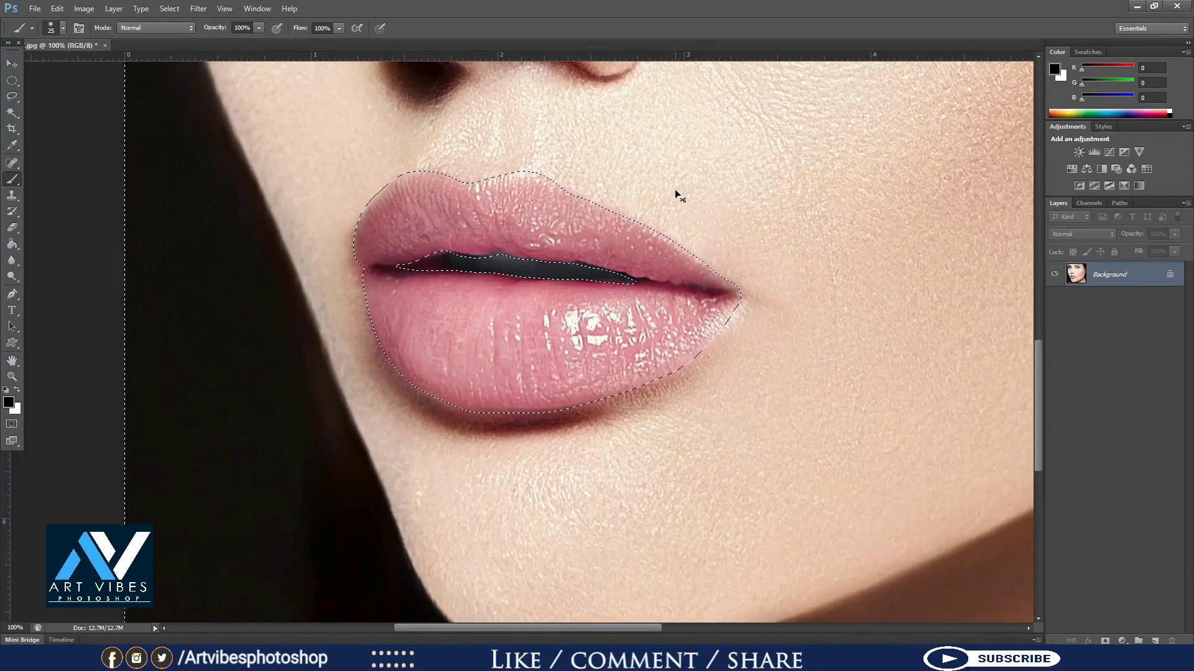
key("ctrl+shift+i")
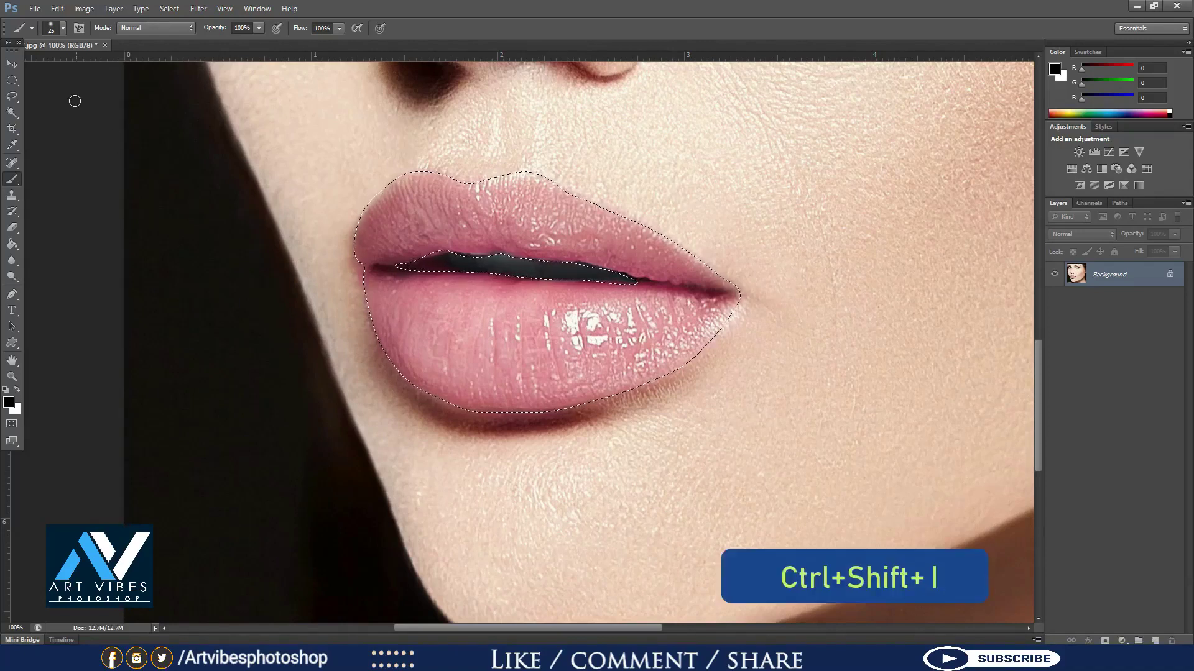
Step: Add a pure red (ff0000) Solid Color fill layer masked to the lip selection
left_click(12, 63)
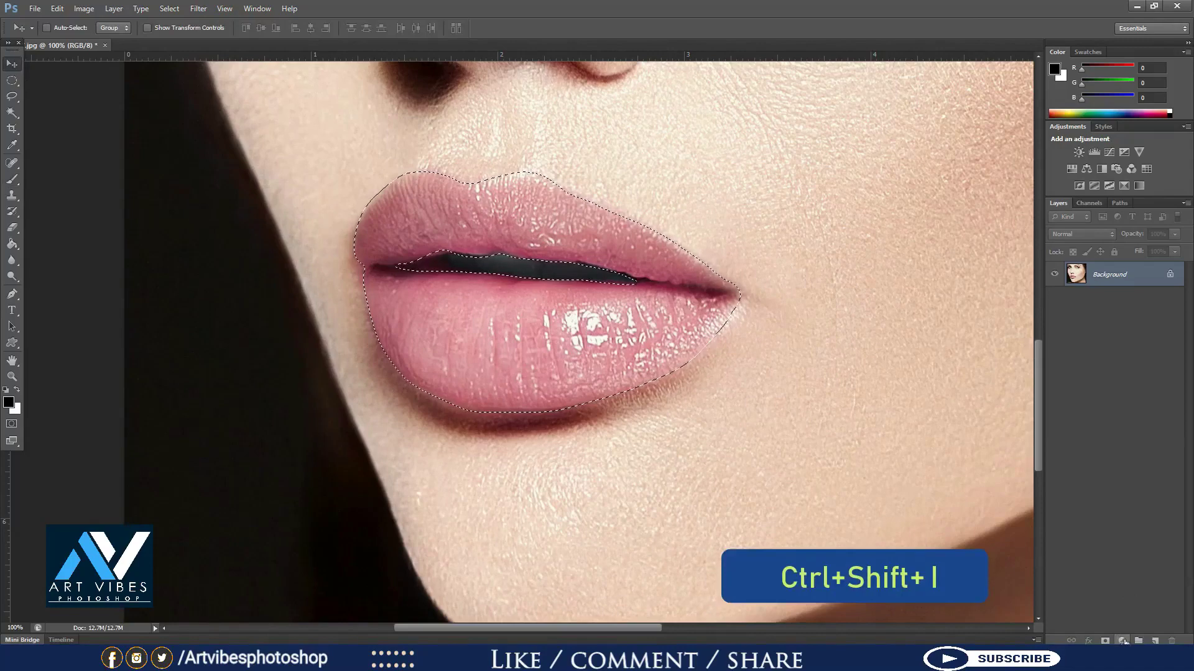
left_click(1123, 641)
left_click(1115, 371)
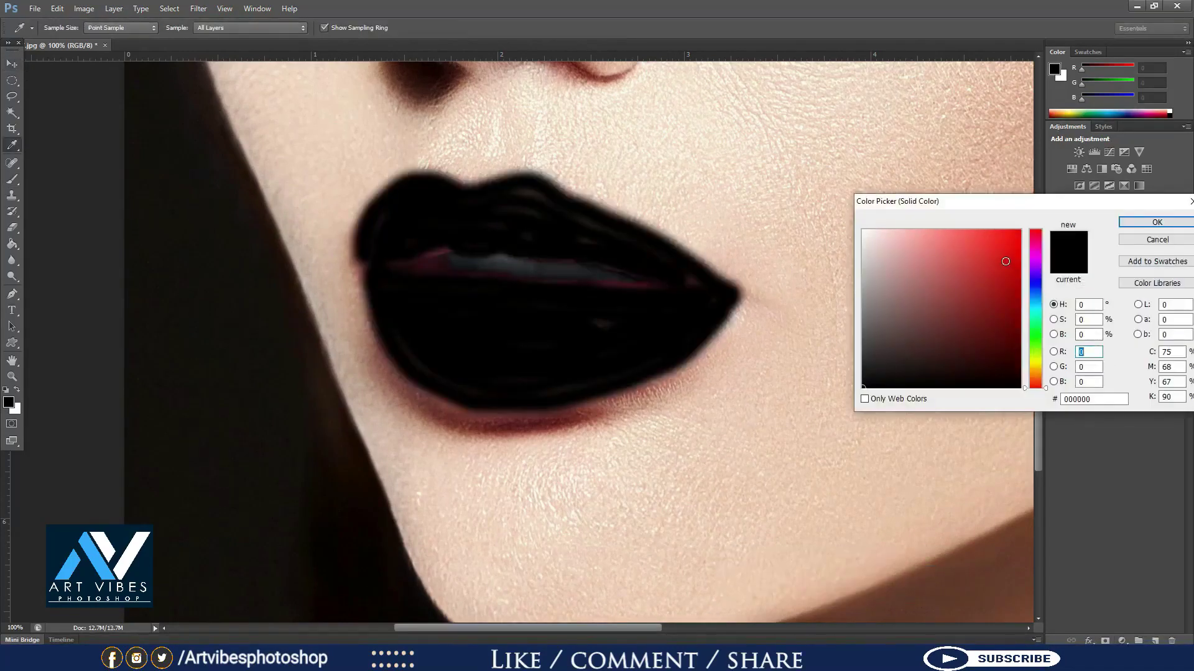
left_click_drag(1005, 261, 1057, 228)
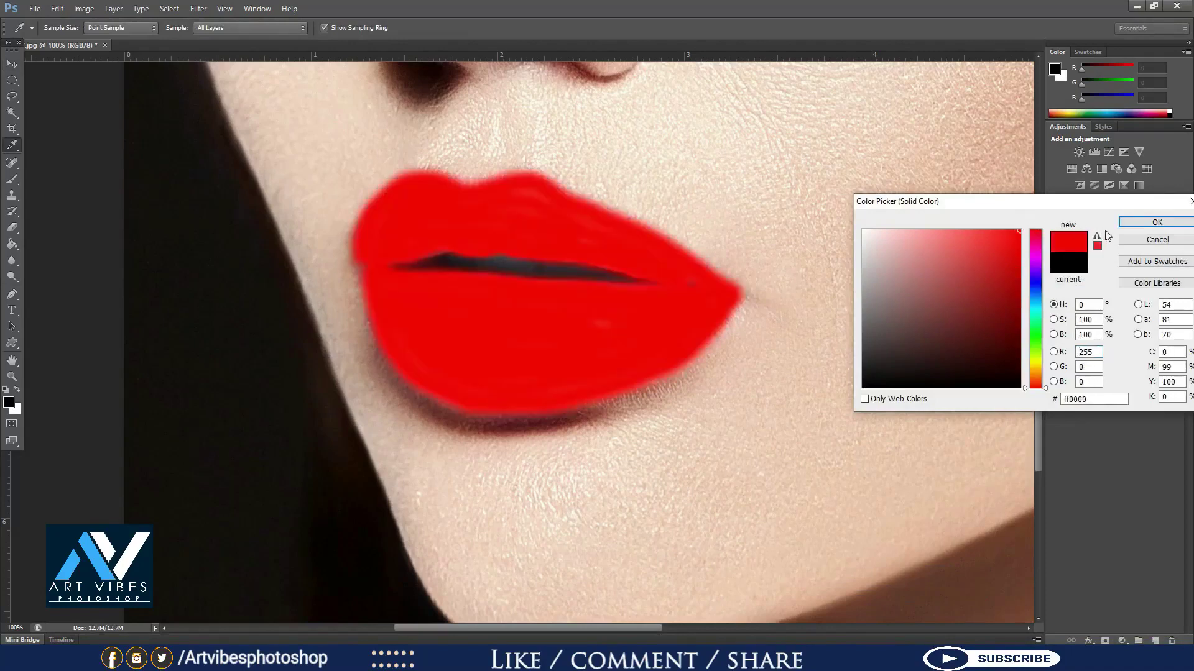
left_click(1143, 222)
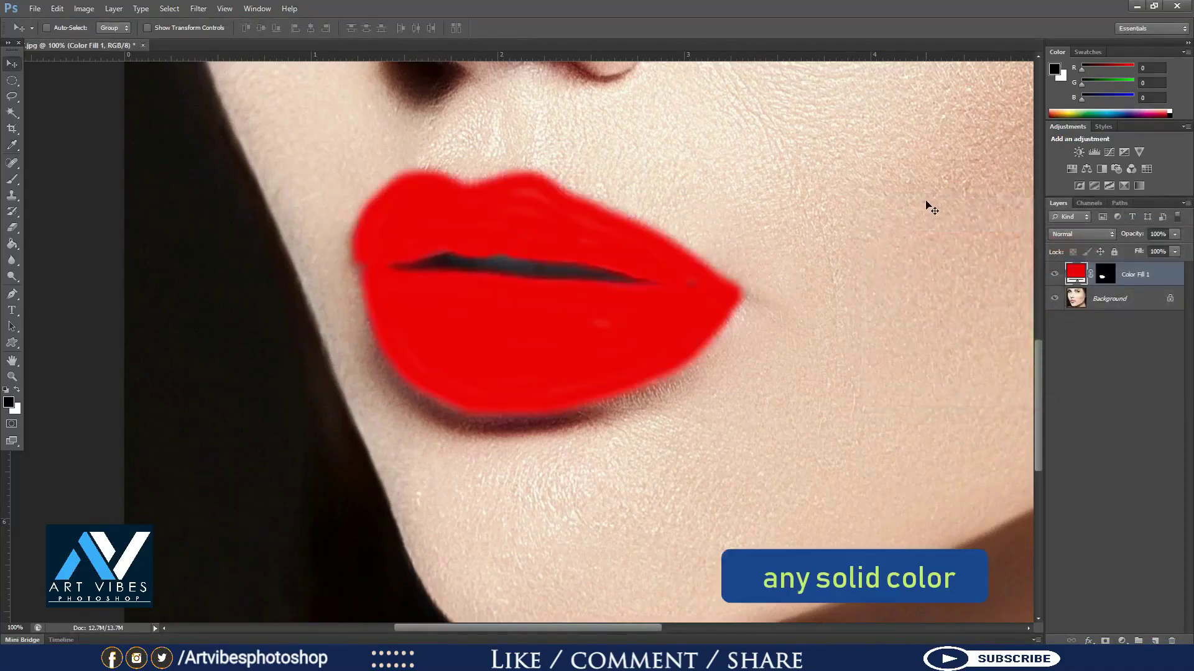
Step: Set the Color Fill 1 layer's blend mode to Soft Light
key("ctrl+minus")
key("ctrl+minus")
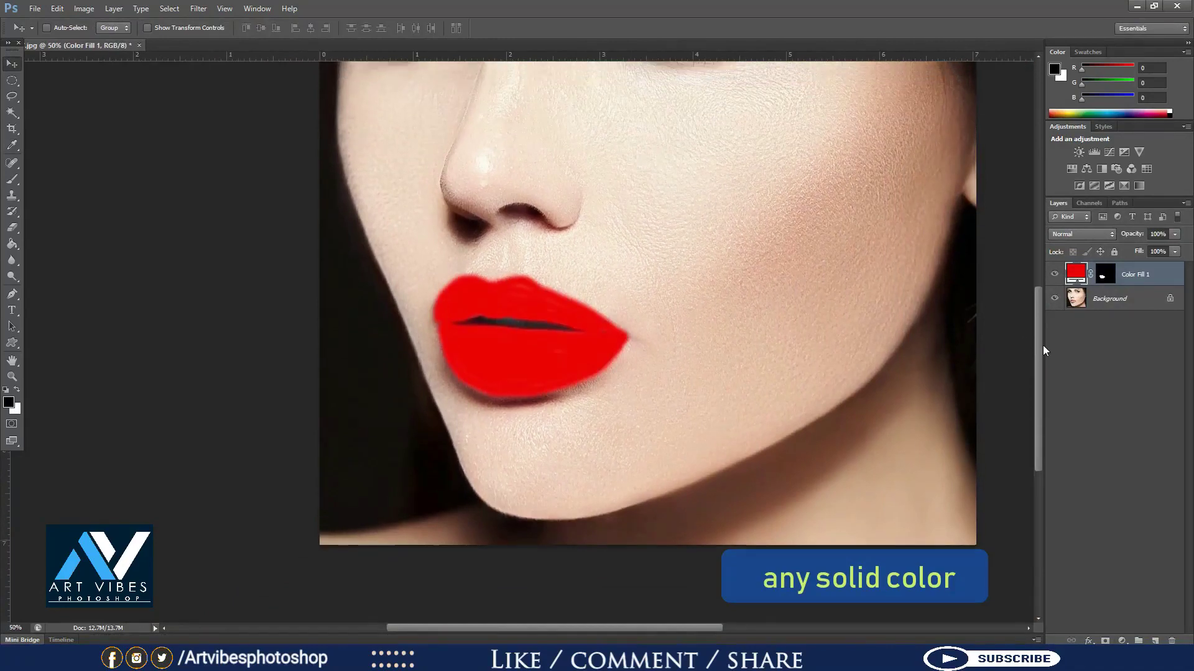
left_click_drag(1038, 348, 1049, 309)
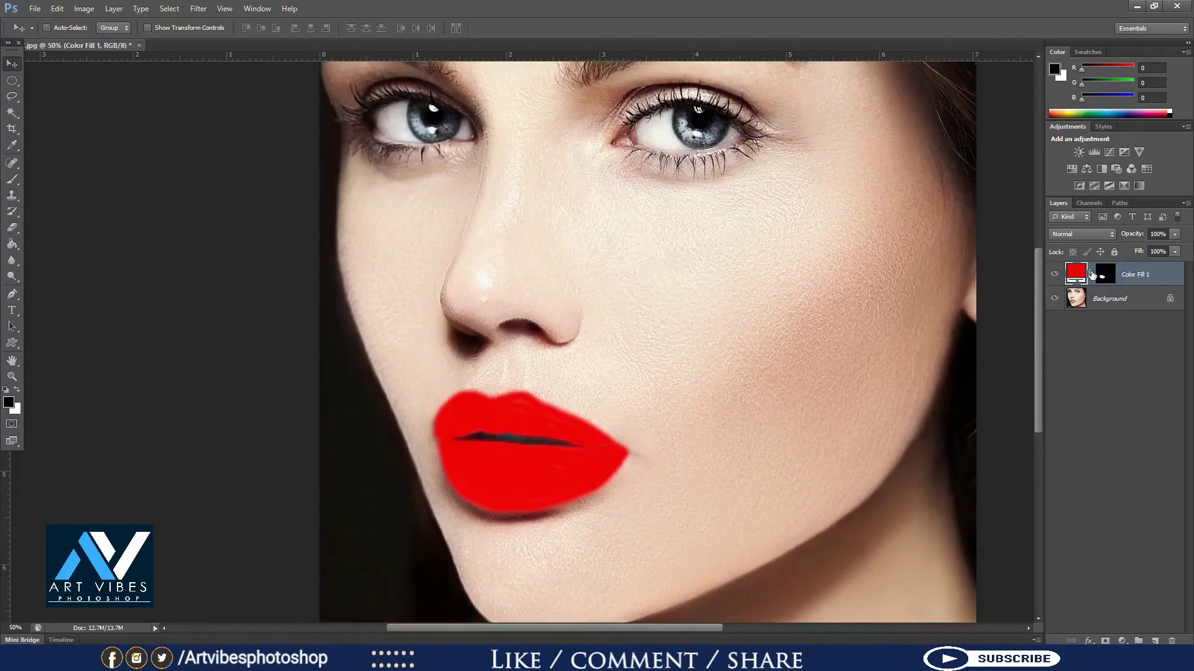
left_click(1080, 235)
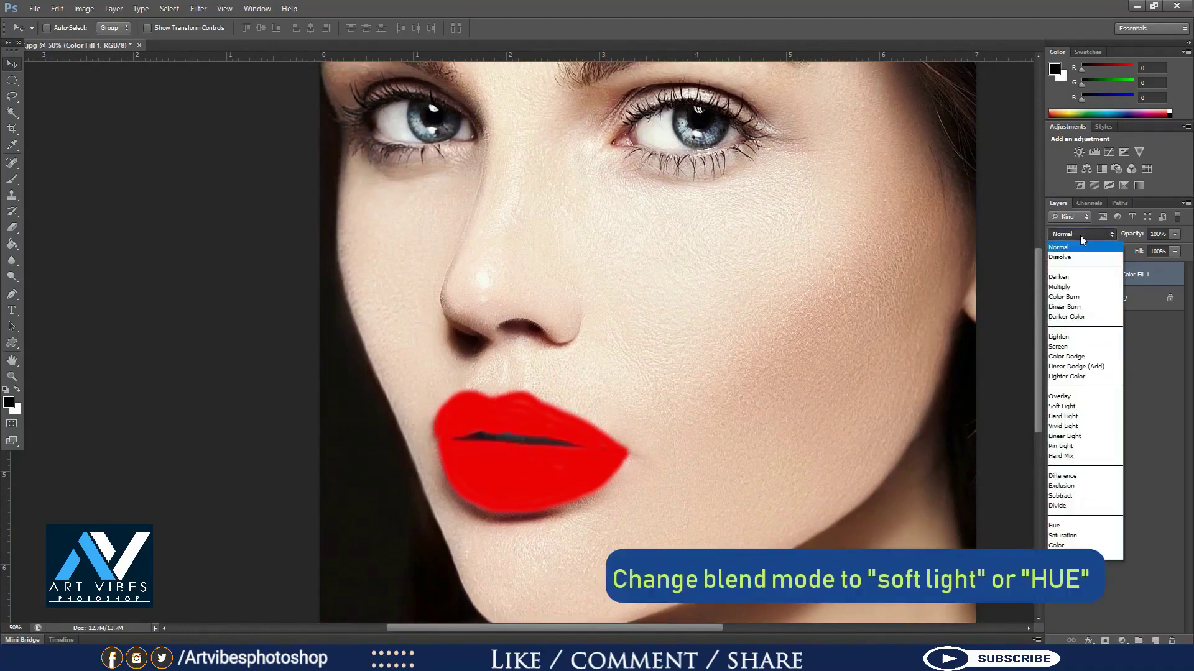
left_click(1082, 405)
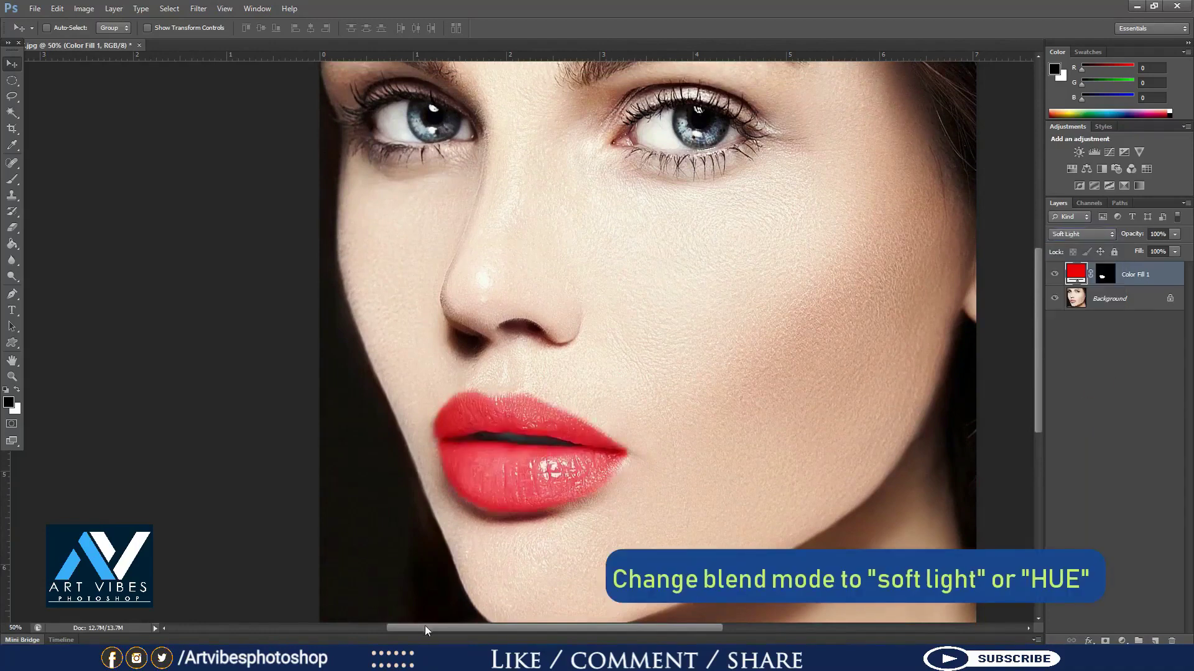
Step: Toggle Color Fill 1 off and on to compare, then zoom out, keeping Soft Light
left_click_drag(426, 631, 473, 631)
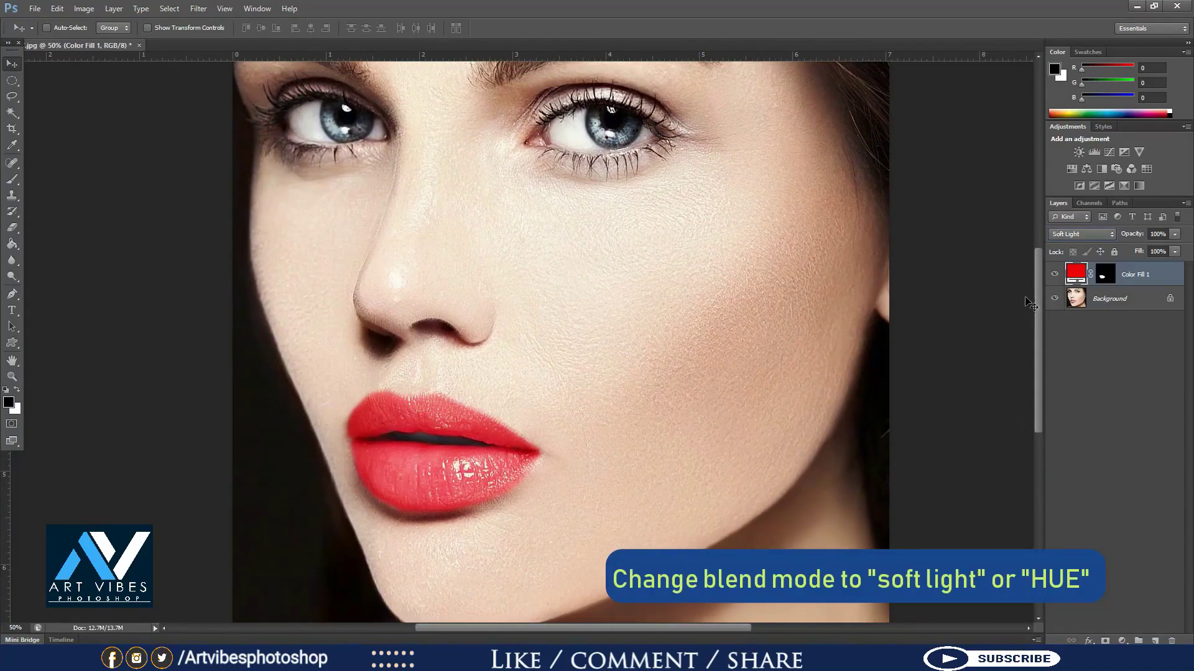
left_click(1054, 275)
left_click(1055, 275)
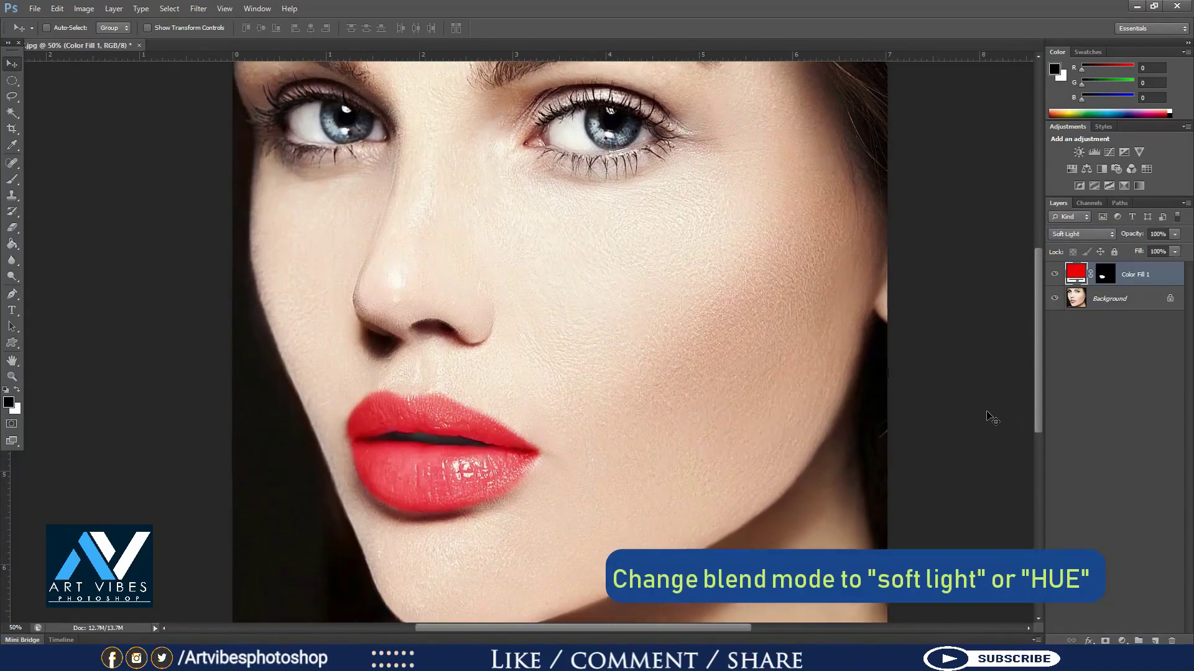
key("ctrl+minus")
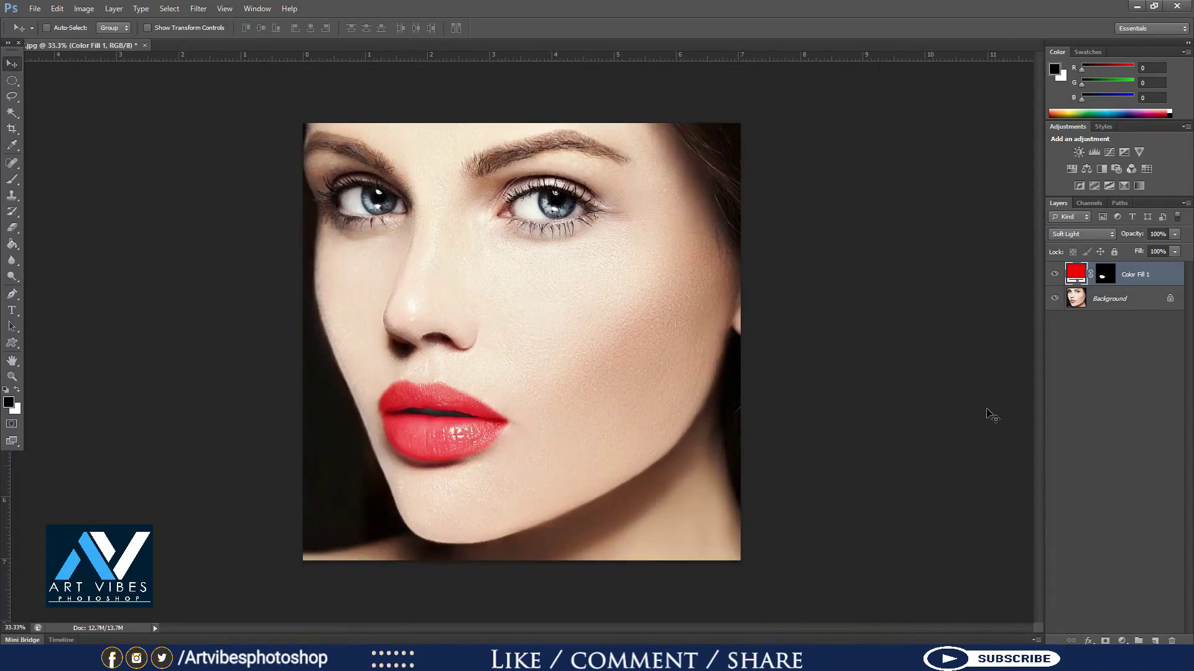
left_click(1083, 235)
left_click(1084, 235)
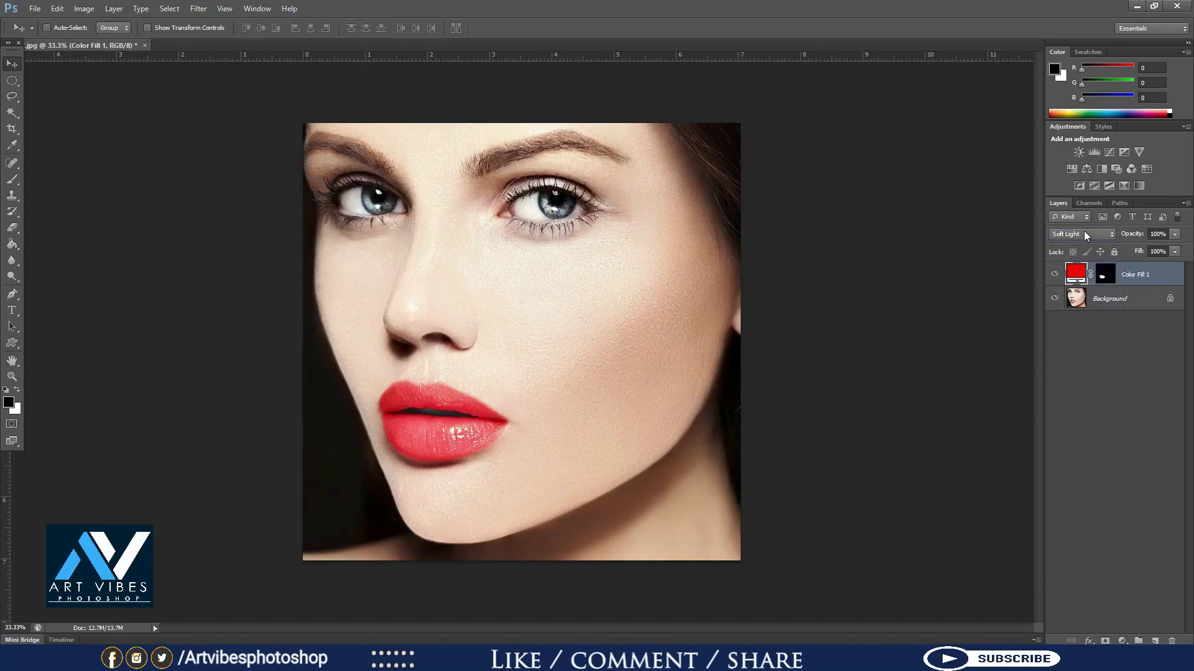
Step: Change the Color Fill 1 colour from red to dark olive green 5f8905
double_click(1074, 274)
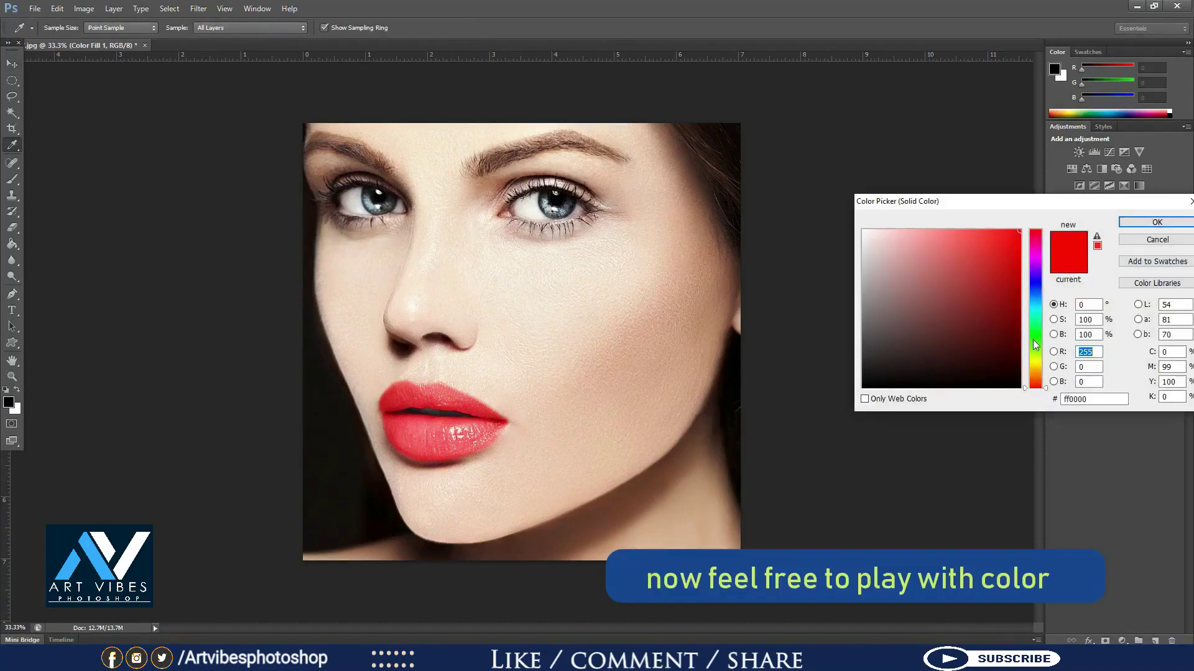
left_click(1036, 353)
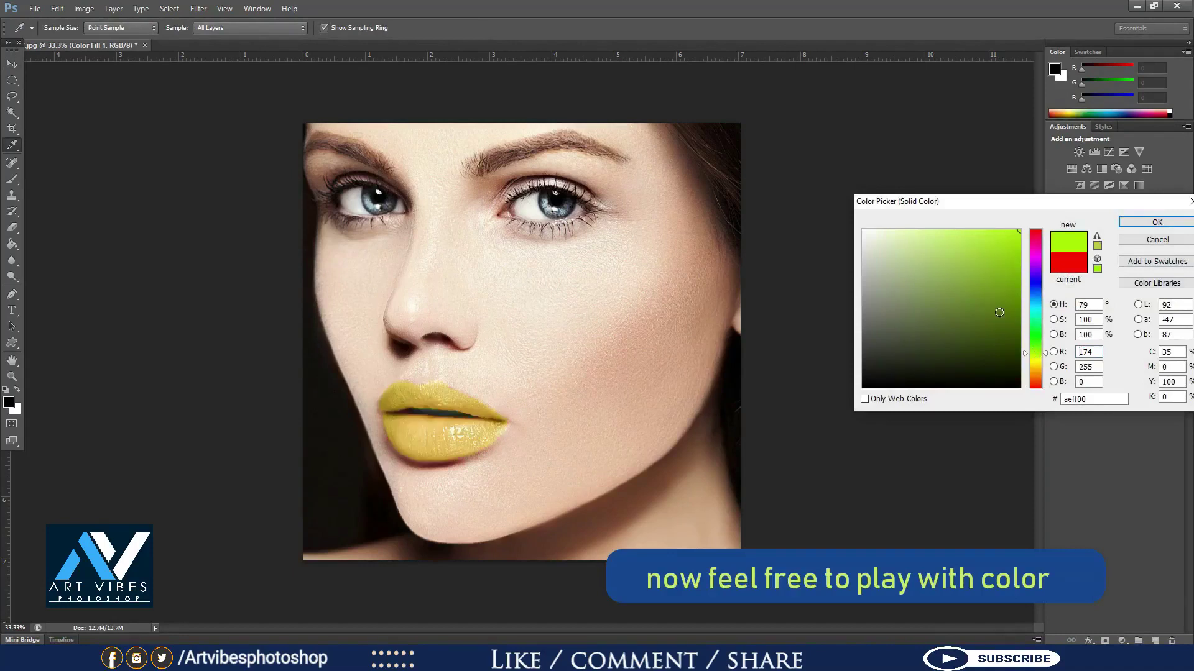
left_click(983, 298)
mouse_move(988, 292)
left_mouse_down()
mouse_move(1005, 283)
mouse_move(1014, 303)
left_mouse_up()
left_click_drag(1023, 209, 731, 96)
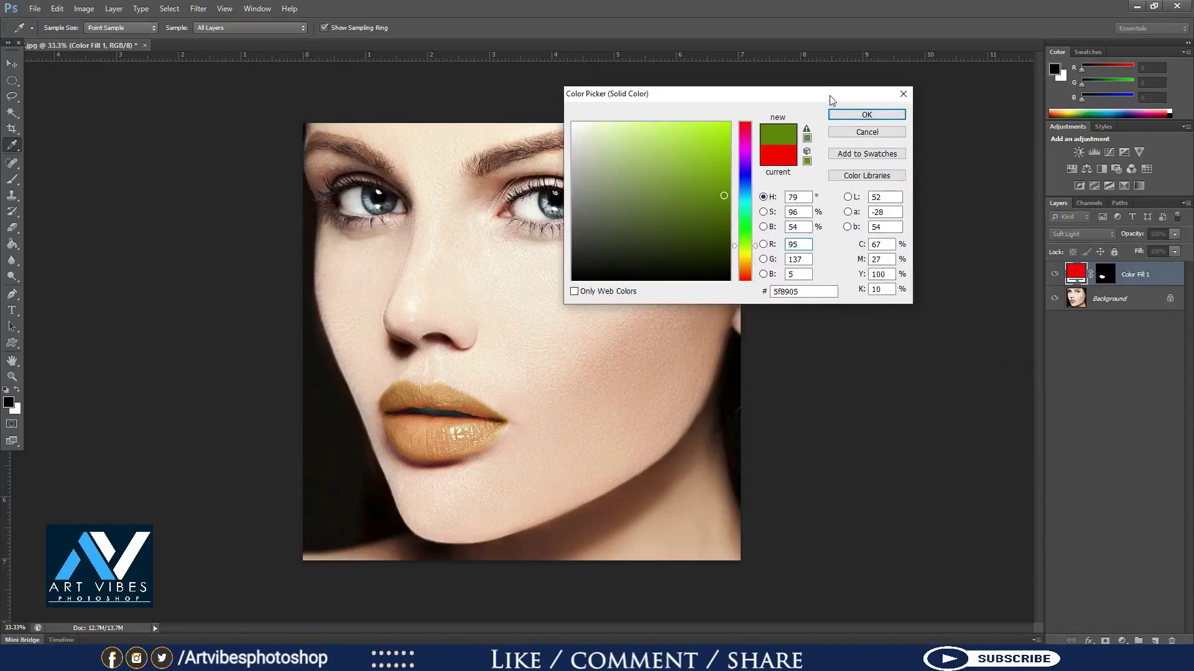
left_click(866, 114)
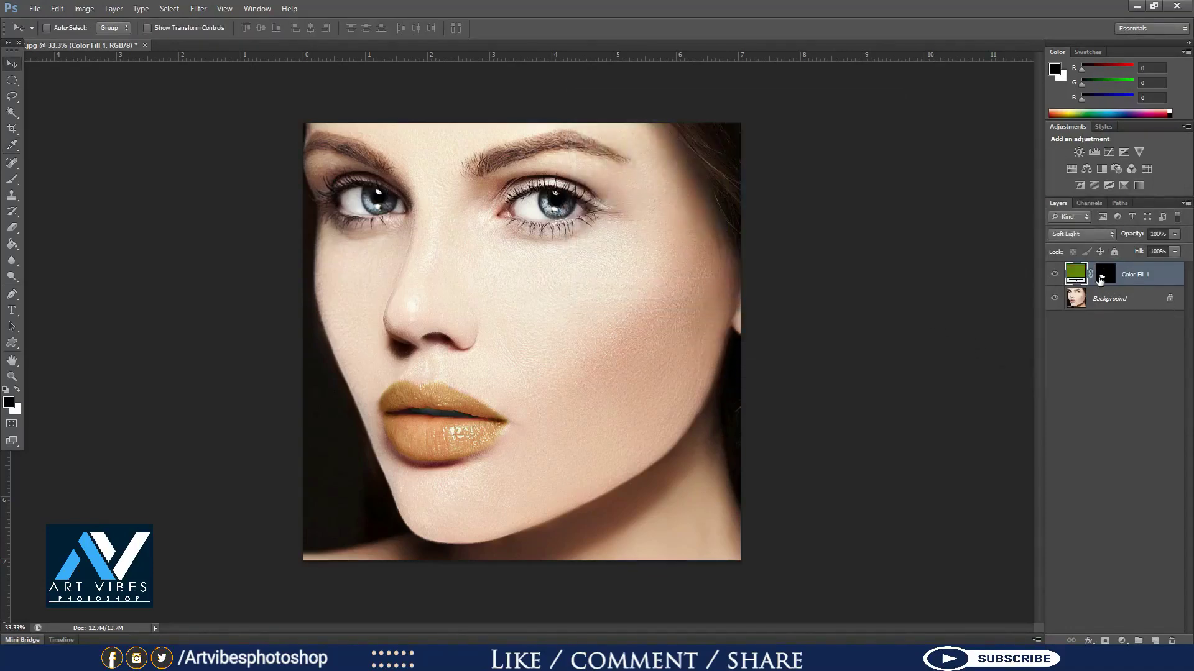
Step: Switch the Color Fill 1 blend mode to Hue
left_click(1085, 235)
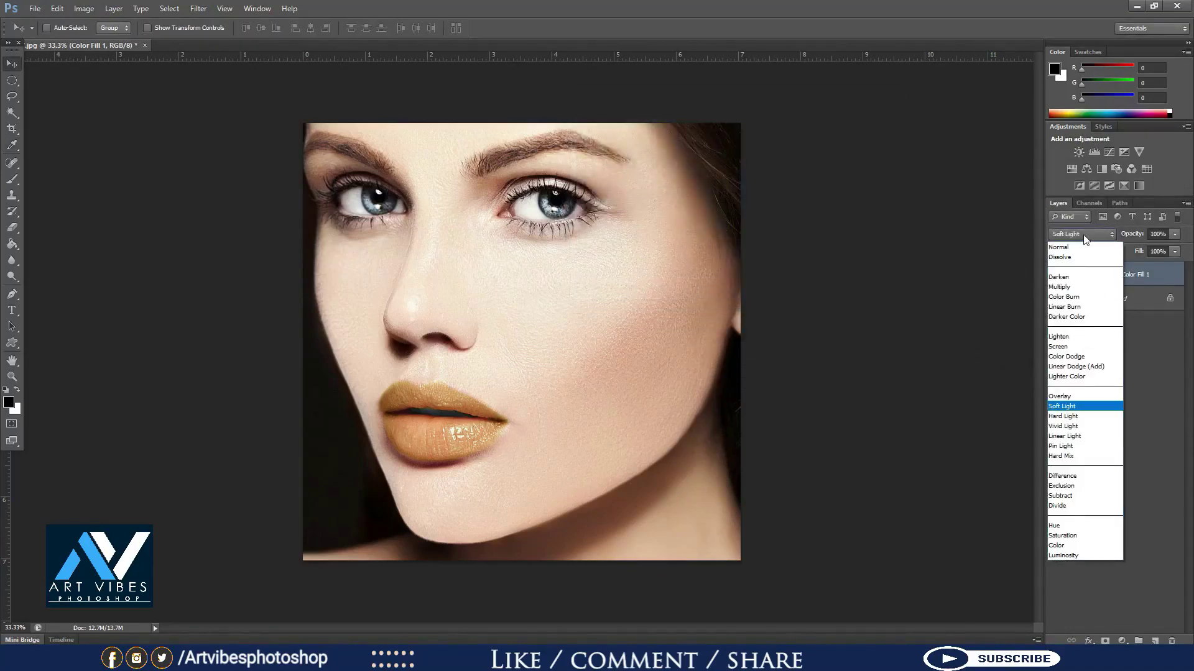
left_click(1071, 527)
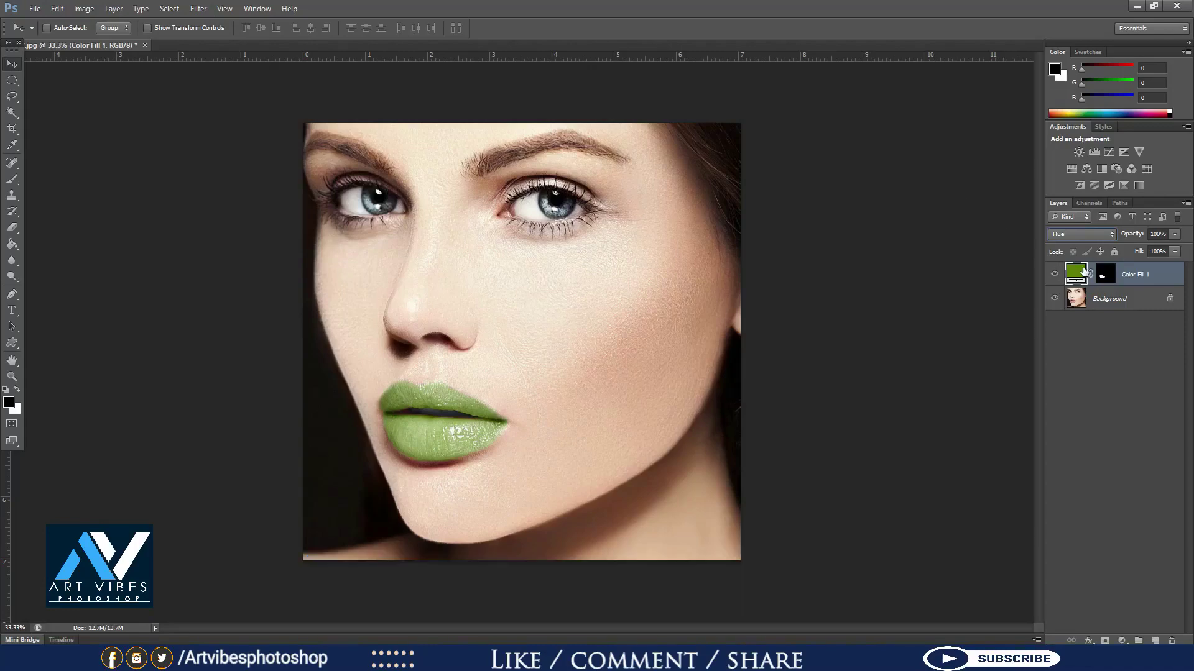
Step: Try blue and violet hues for the lip fill, then settle on purple-pink a04b9b
double_click(1079, 272)
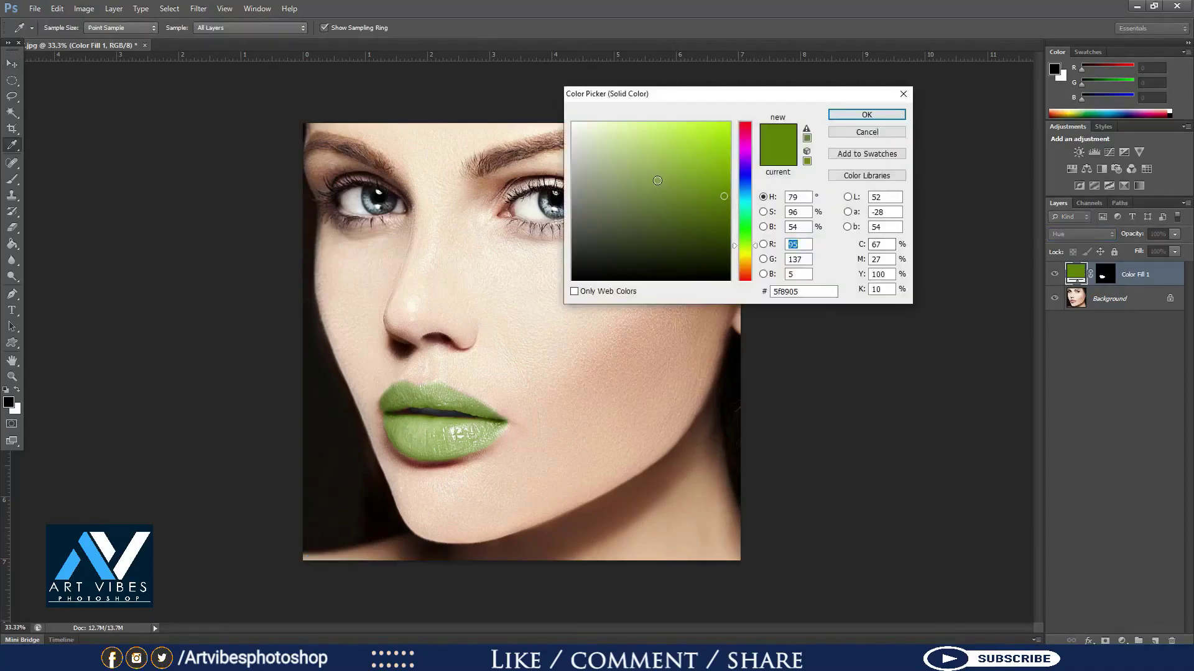
left_click(655, 181)
left_click(747, 222)
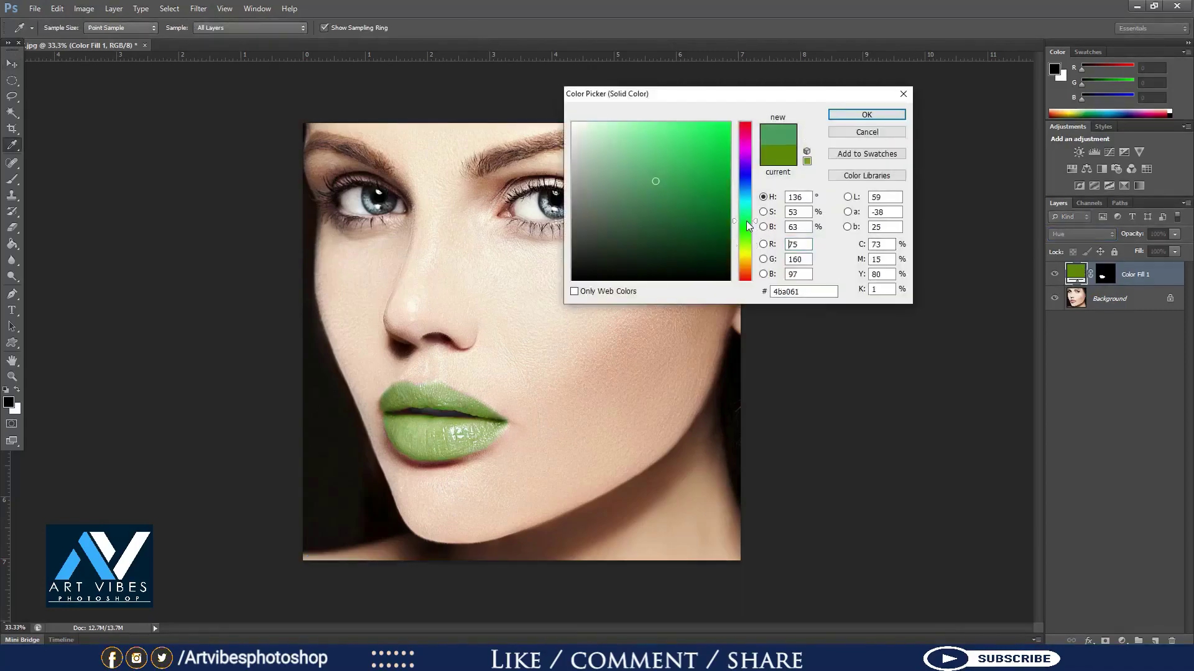
left_click(743, 194)
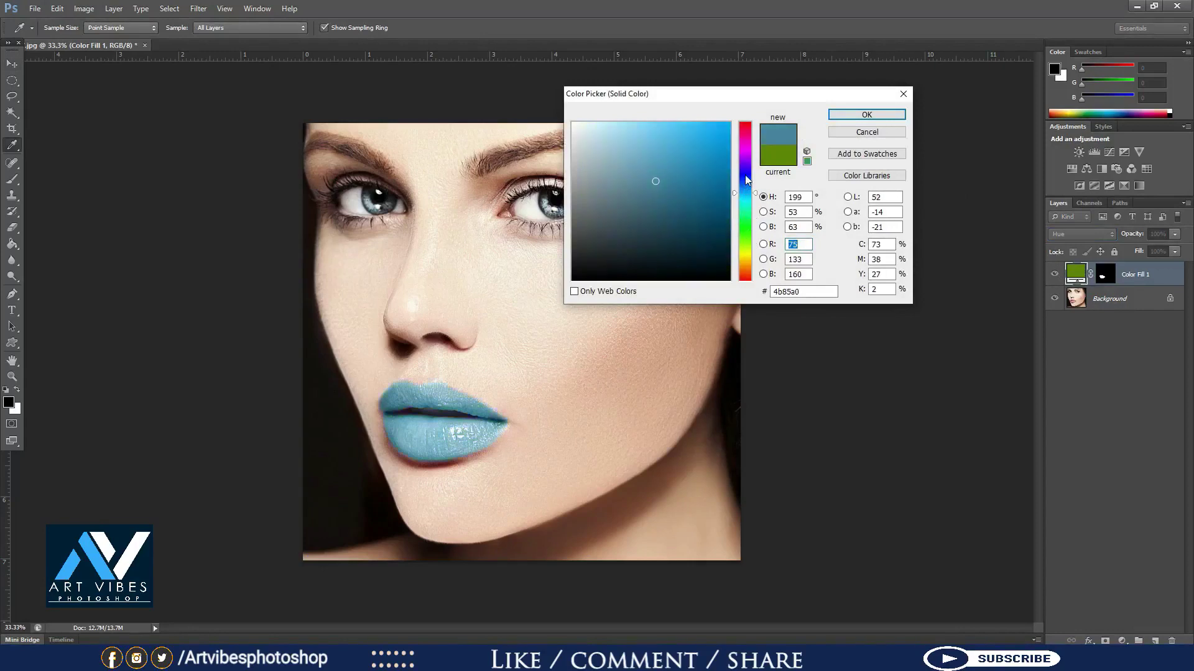
left_click_drag(726, 104, 858, 93)
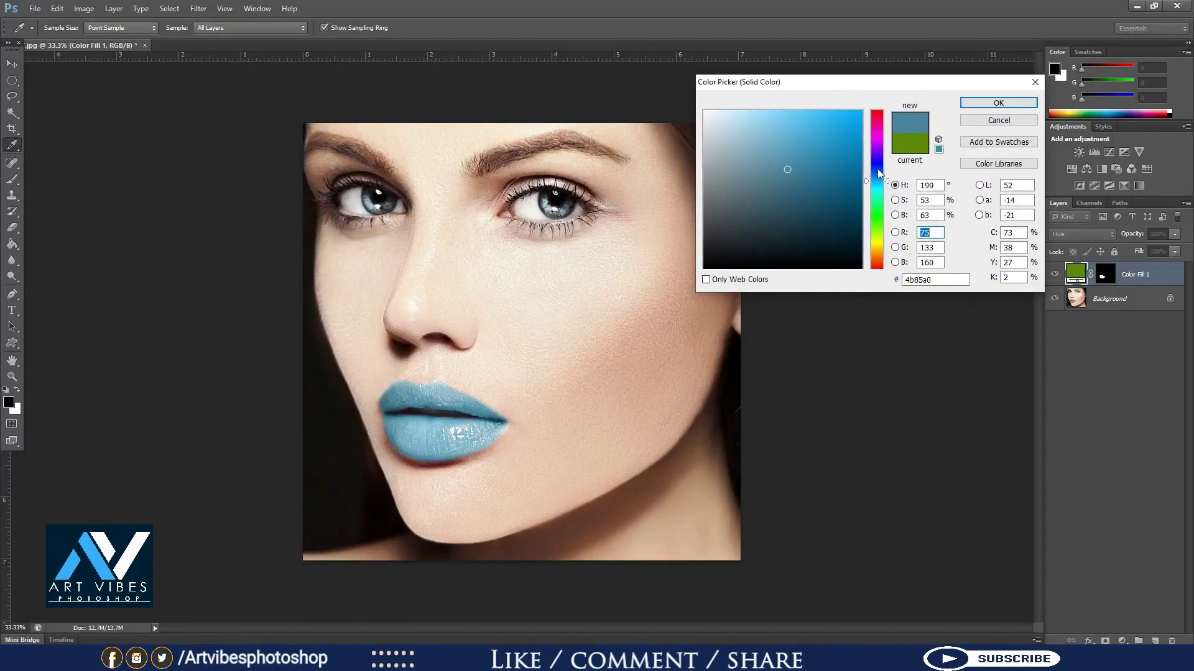
left_click(879, 158)
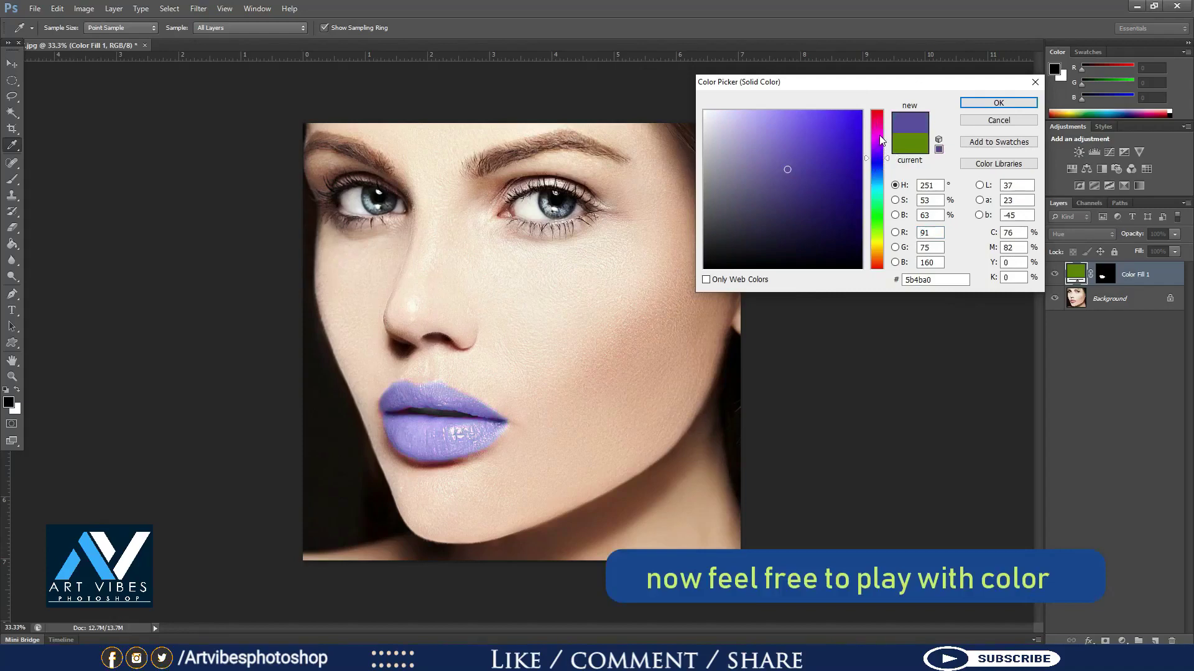
left_click(880, 135)
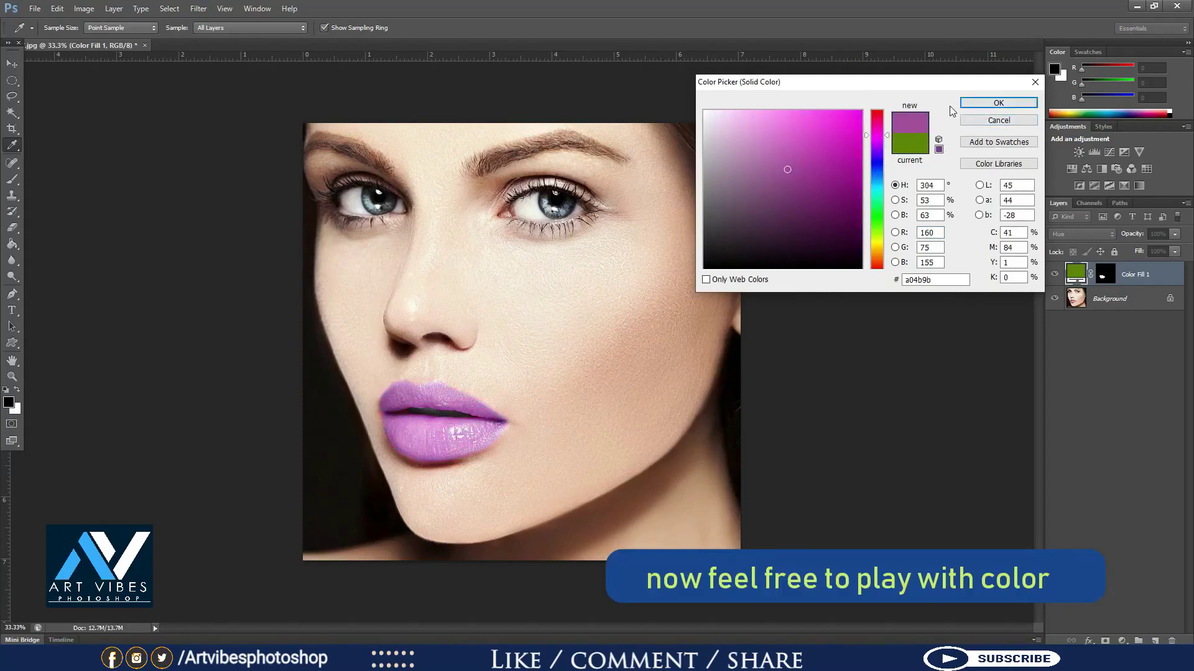
left_click(992, 103)
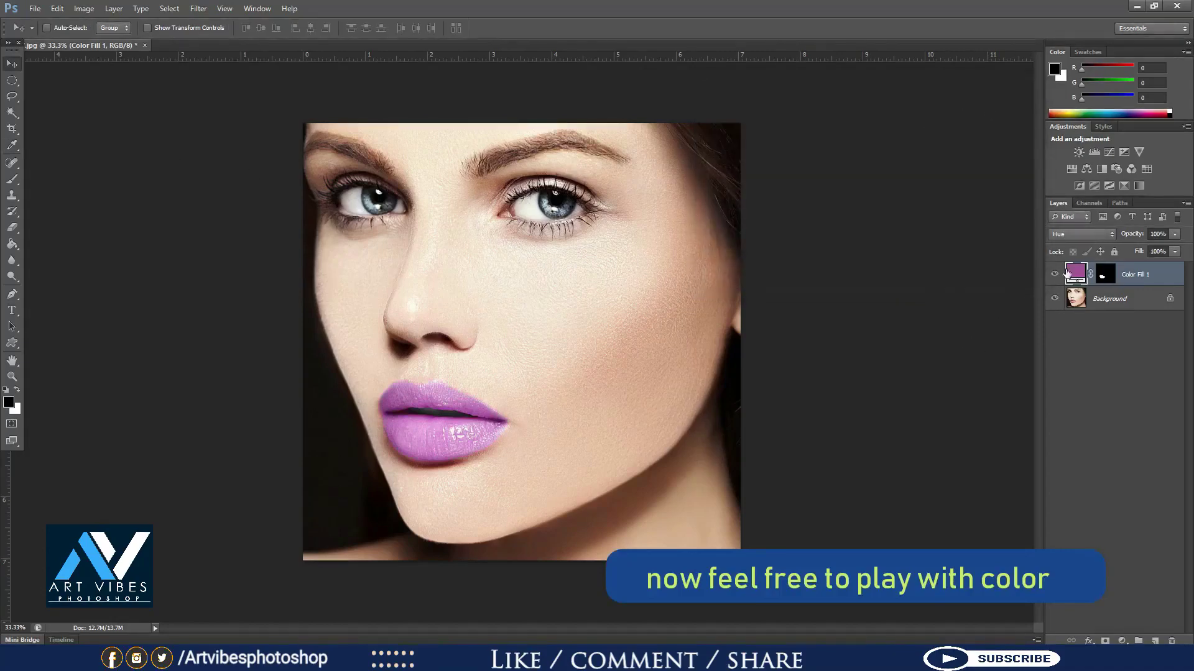
Step: Try lip fill hues from yellow-green through olive-orange, magenta and pinkish-red
double_click(1074, 273)
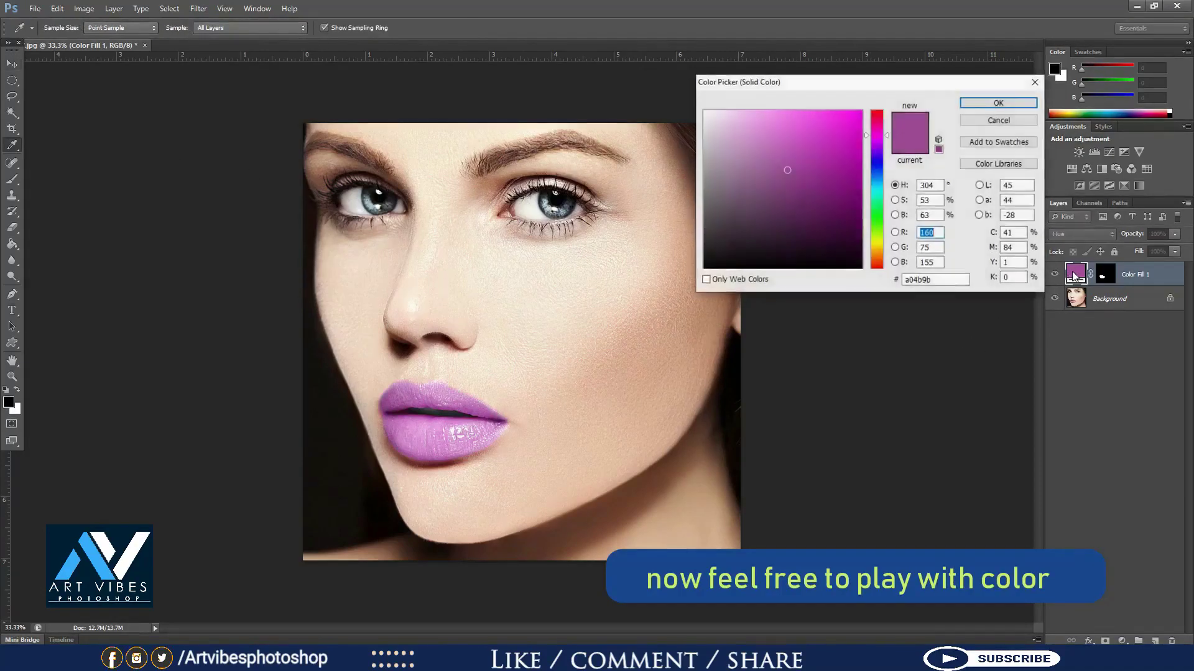
left_click_drag(871, 223, 870, 233)
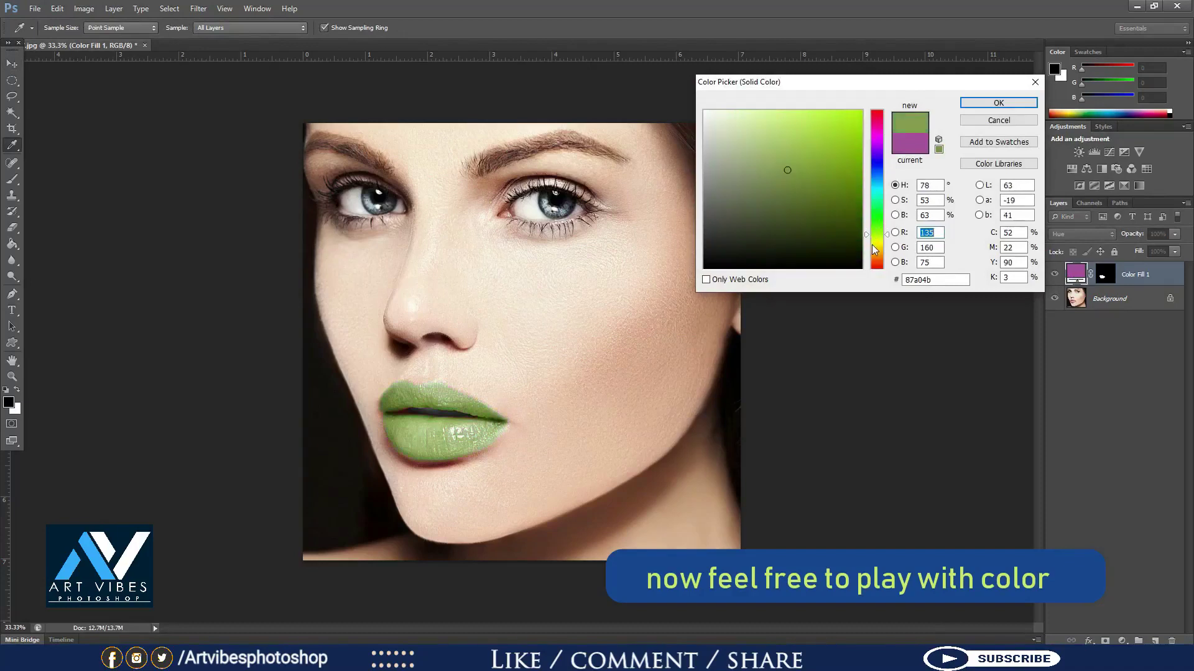
left_click_drag(869, 234, 868, 252)
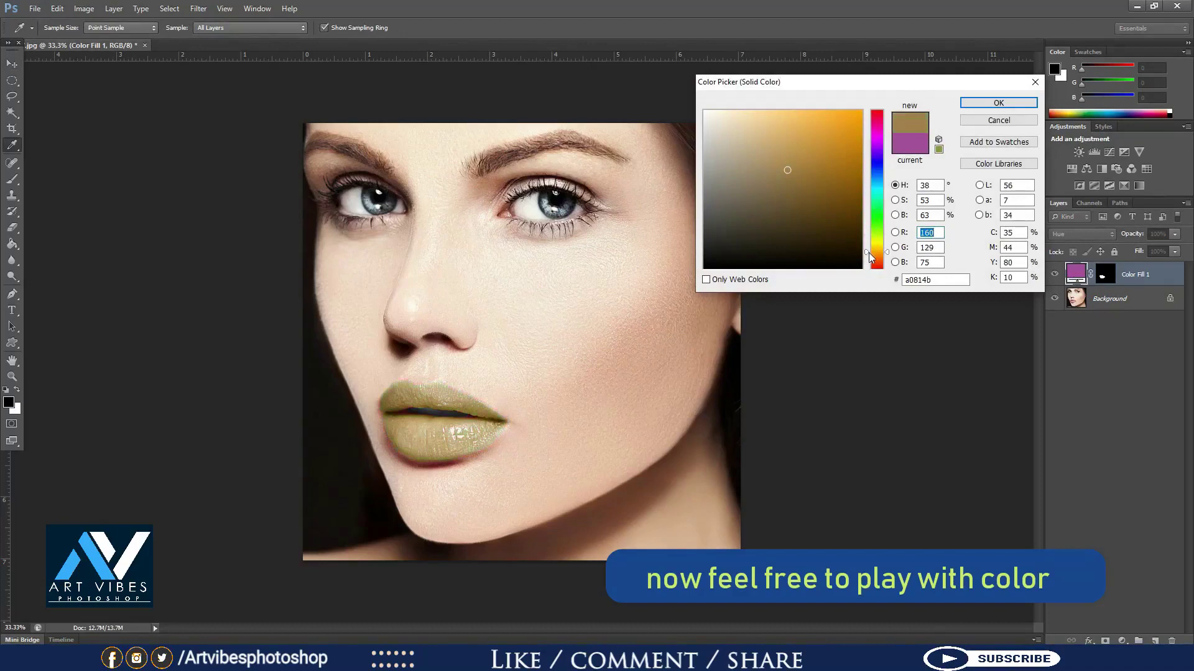
left_click_drag(815, 210, 853, 161)
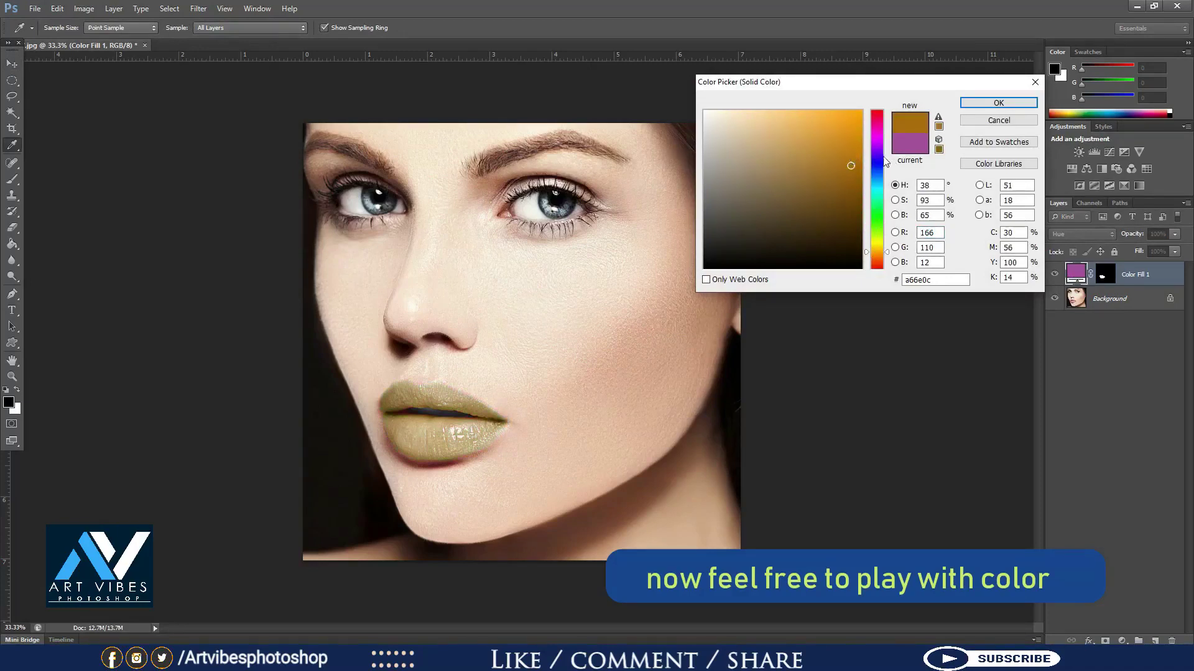
left_click(881, 137)
mouse_move(880, 132)
left_mouse_down()
mouse_move(885, 118)
mouse_move(885, 189)
mouse_move(830, 181)
mouse_move(783, 216)
mouse_move(830, 239)
left_mouse_up()
Step: Refine the fill from dark teal to dark green 3c5a1b and confirm it
left_click(844, 204)
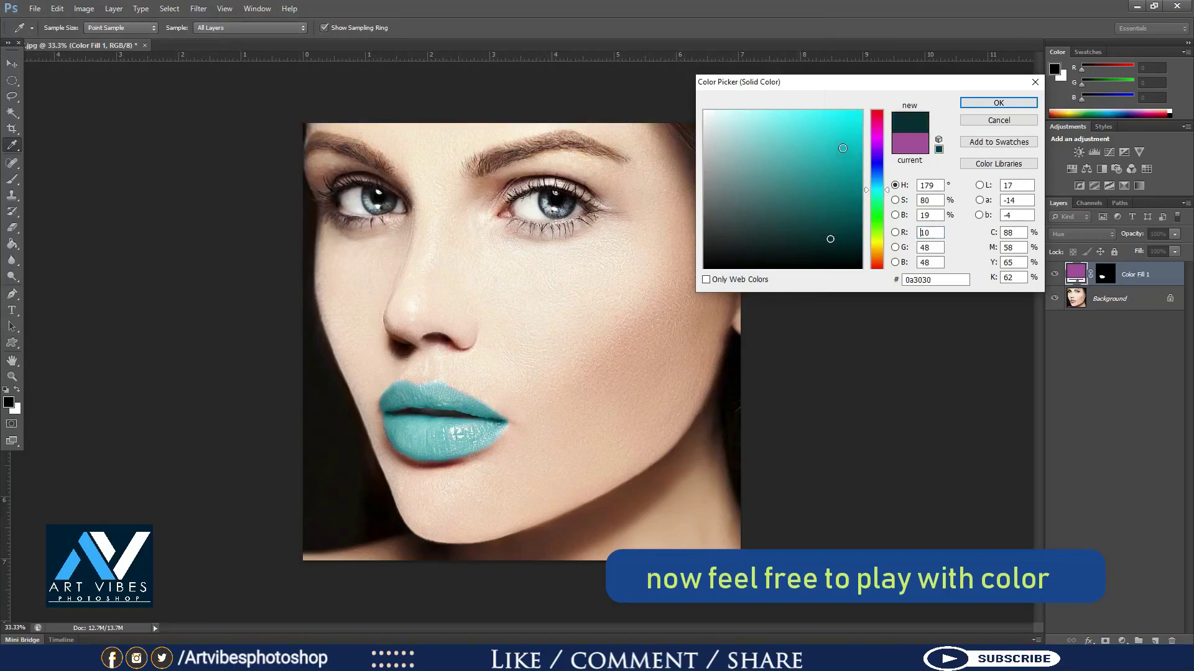
mouse_move(842, 148)
left_mouse_down()
mouse_move(852, 121)
mouse_move(782, 148)
mouse_move(815, 213)
mouse_move(867, 202)
mouse_move(867, 218)
left_mouse_up()
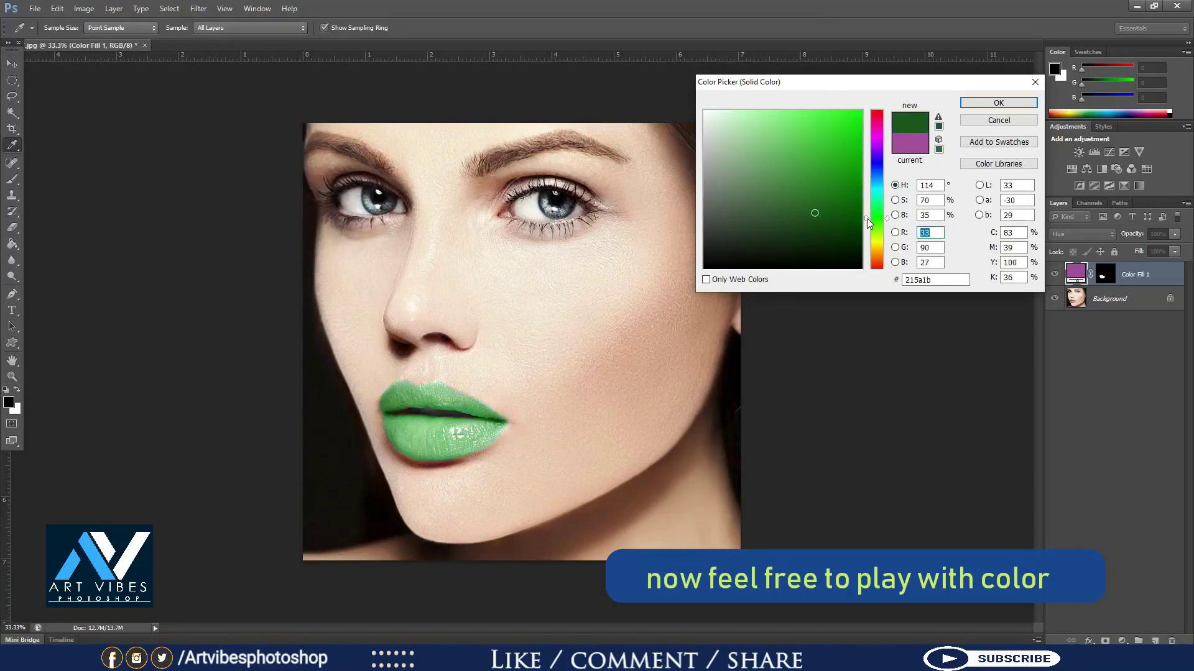
left_click_drag(867, 218, 866, 229)
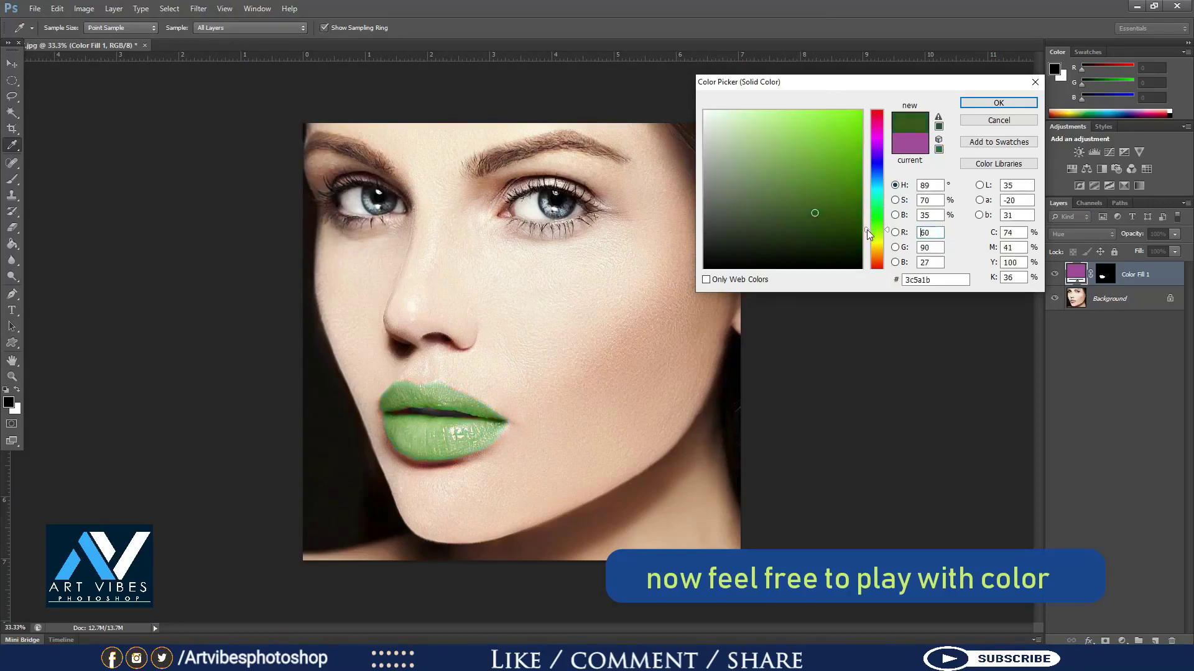
left_click(998, 102)
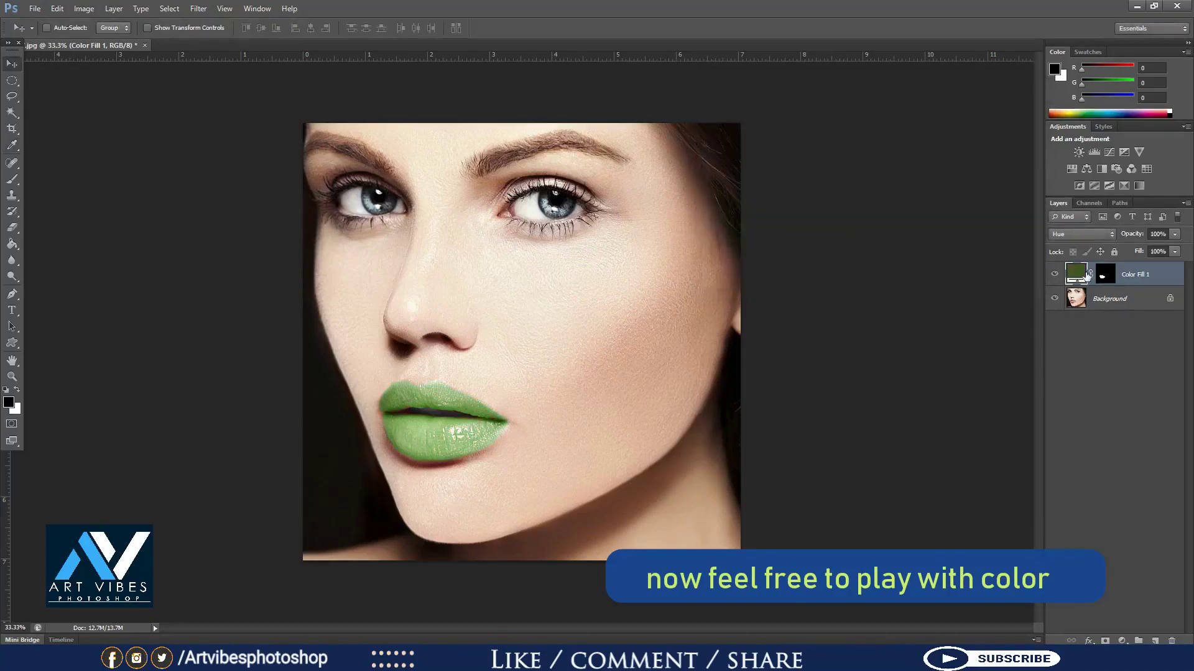
Step: Sweep the fill hue through olive and green-teal to cyan 2ba3c1, turning the lips turquoise
double_click(1076, 274)
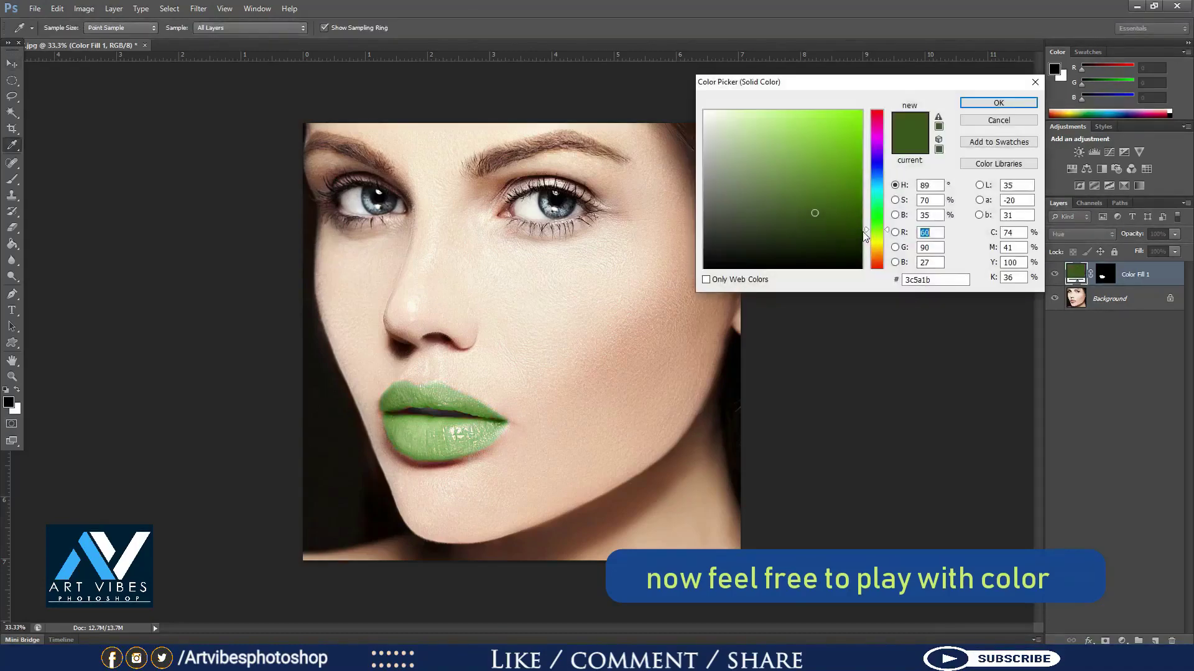
mouse_move(866, 234)
left_mouse_down()
mouse_move(870, 251)
mouse_move(833, 239)
mouse_move(826, 149)
left_mouse_up()
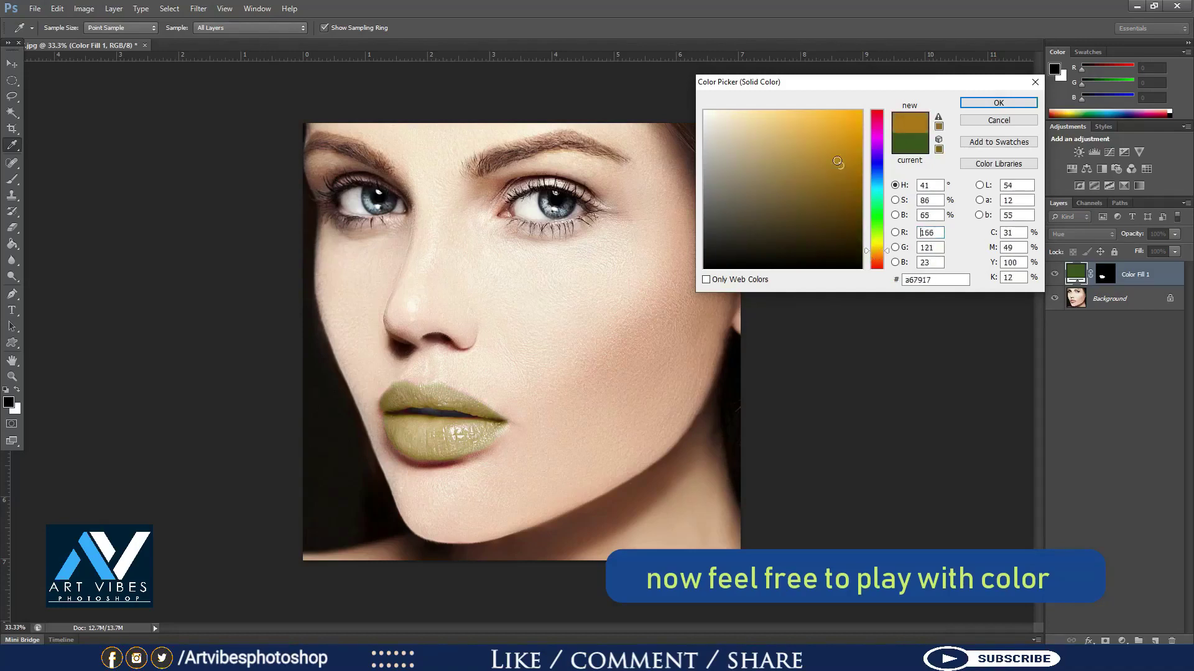
mouse_move(868, 192)
left_mouse_down()
mouse_move(876, 212)
mouse_move(867, 174)
mouse_move(867, 184)
left_mouse_up()
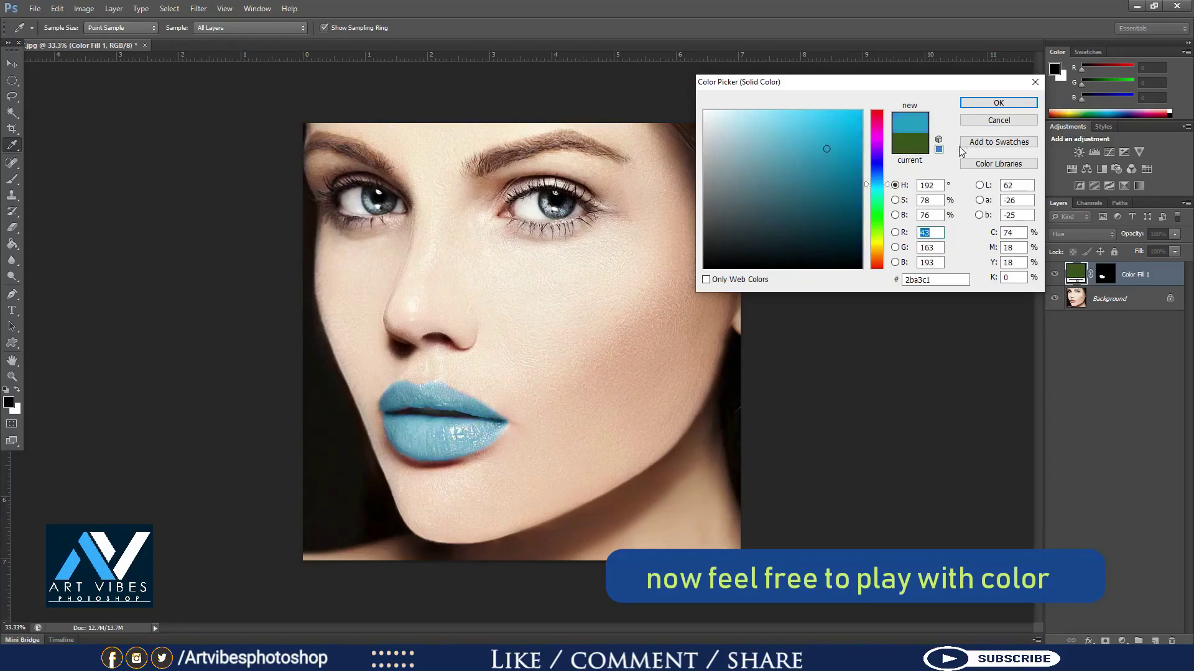
left_click(984, 110)
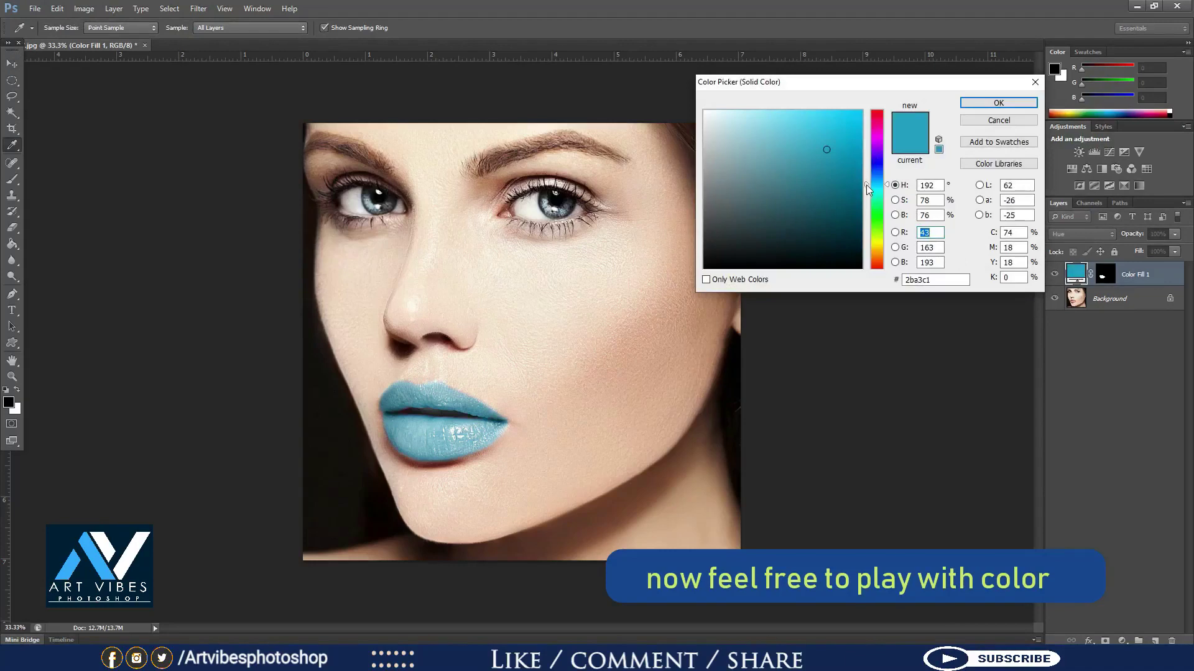
Step: Try blue, violet and orange hues for the Color Fill 1 colour
mouse_move(867, 184)
left_mouse_down()
mouse_move(868, 114)
mouse_move(895, 224)
left_mouse_up()
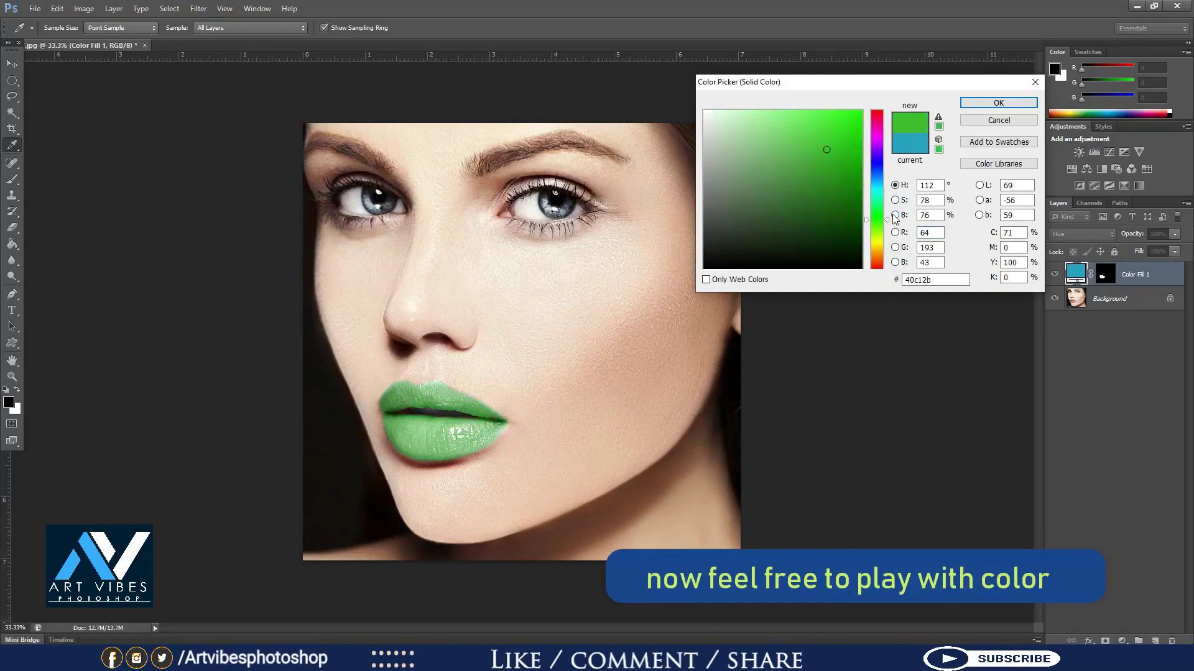
mouse_move(876, 235)
left_mouse_down()
mouse_move(865, 114)
mouse_move(850, 208)
mouse_move(875, 227)
mouse_move(875, 248)
left_mouse_up()
left_click(830, 151)
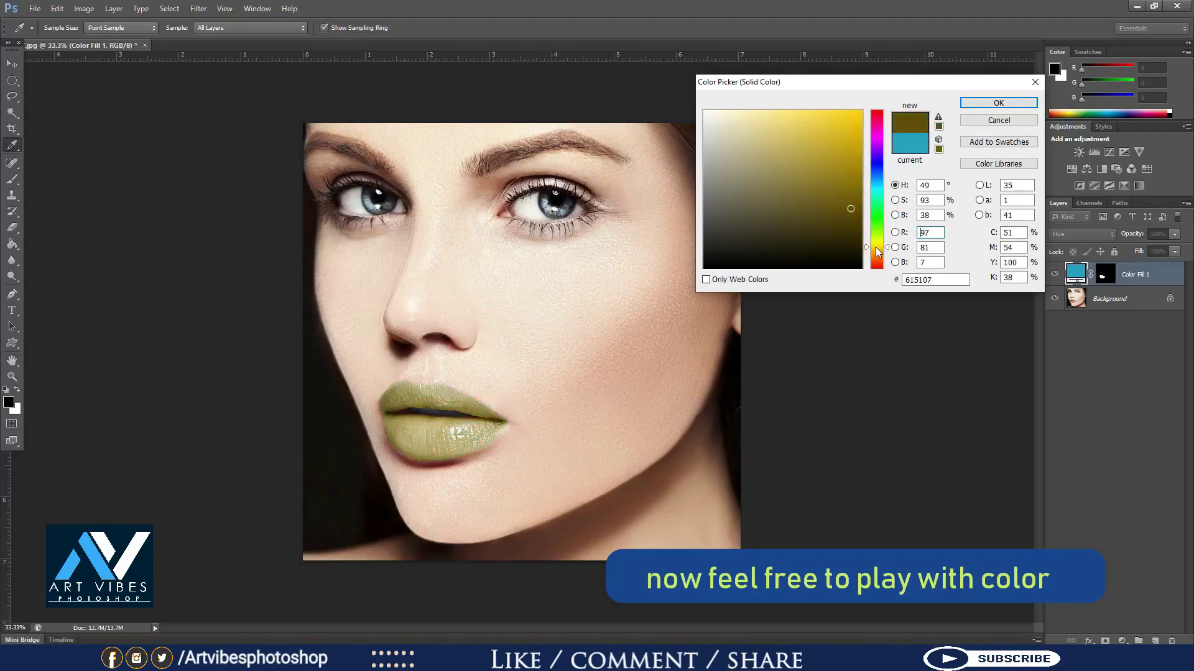
left_click_drag(875, 248, 865, 256)
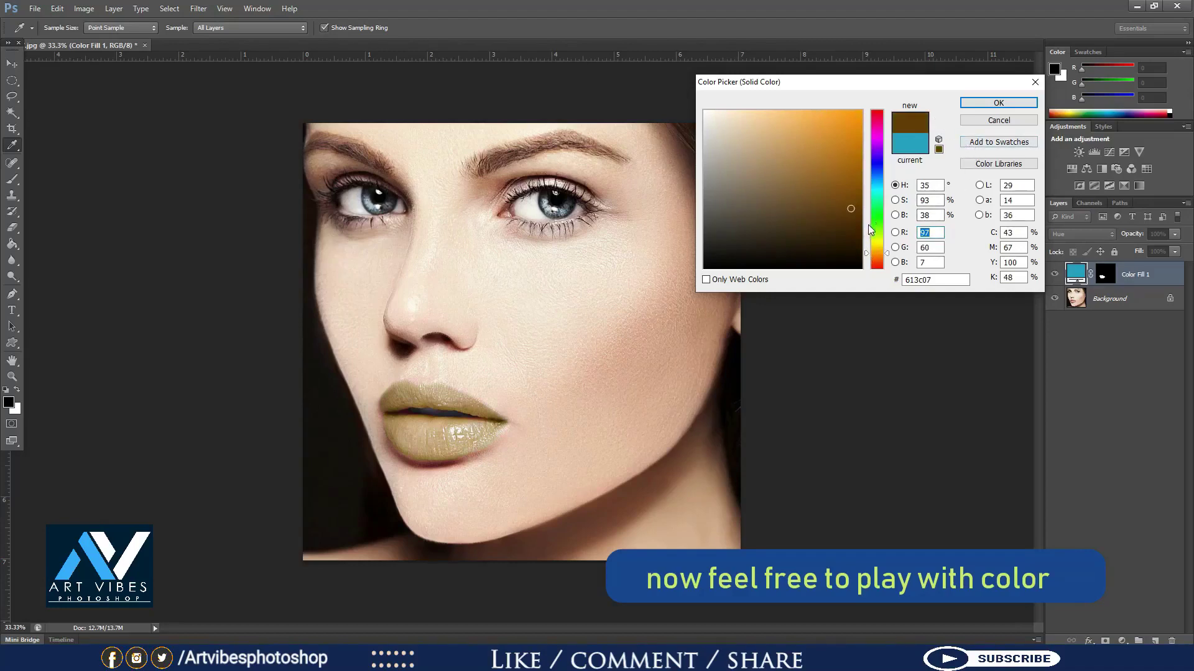
Step: Darken the orange-brown fill to a near-black dark brown 291703
mouse_move(849, 212)
left_mouse_down()
mouse_move(856, 190)
mouse_move(845, 205)
left_mouse_up()
left_click_drag(867, 252, 867, 255)
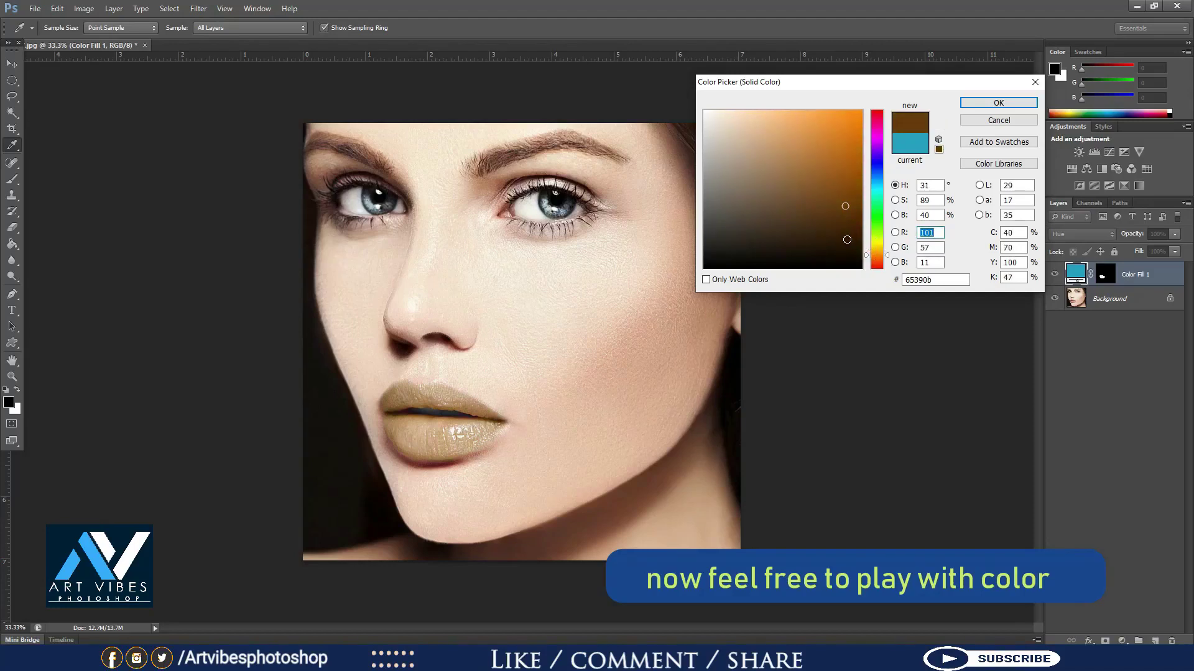
left_click_drag(844, 239, 848, 219)
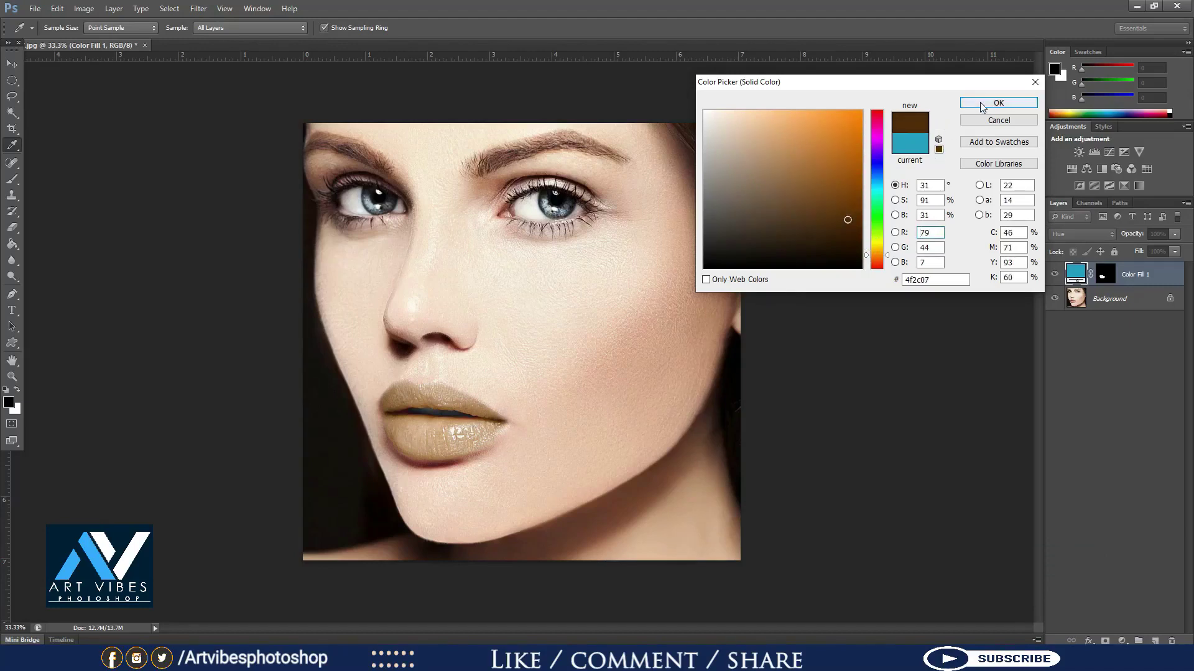
left_click_drag(849, 219, 850, 243)
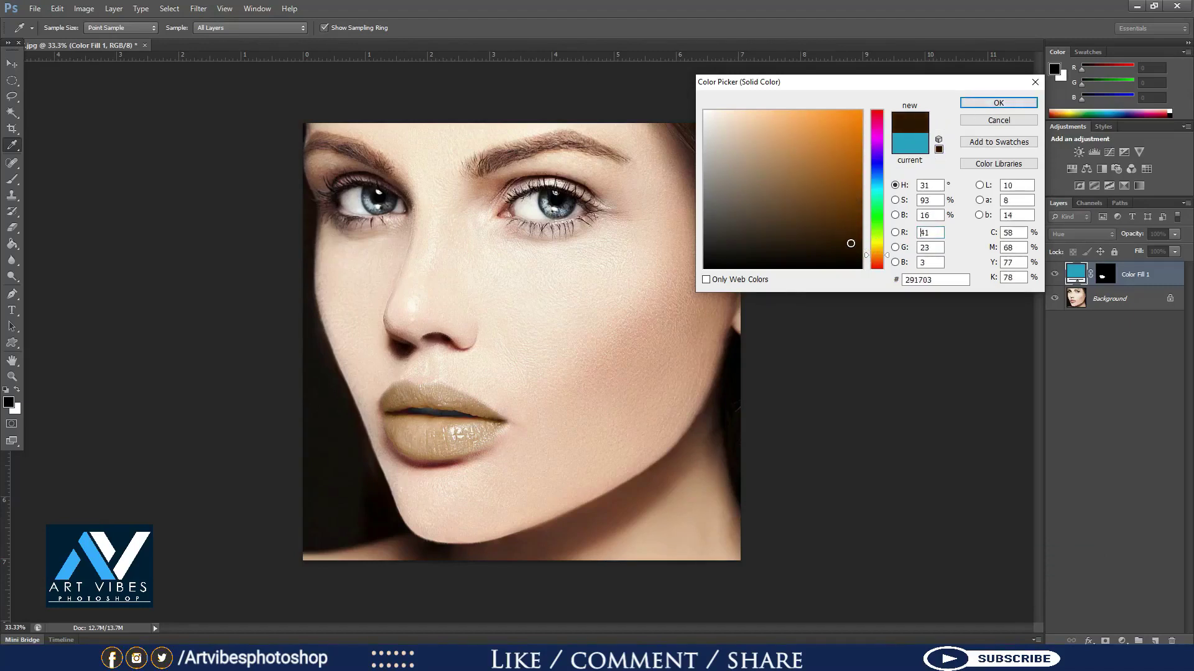